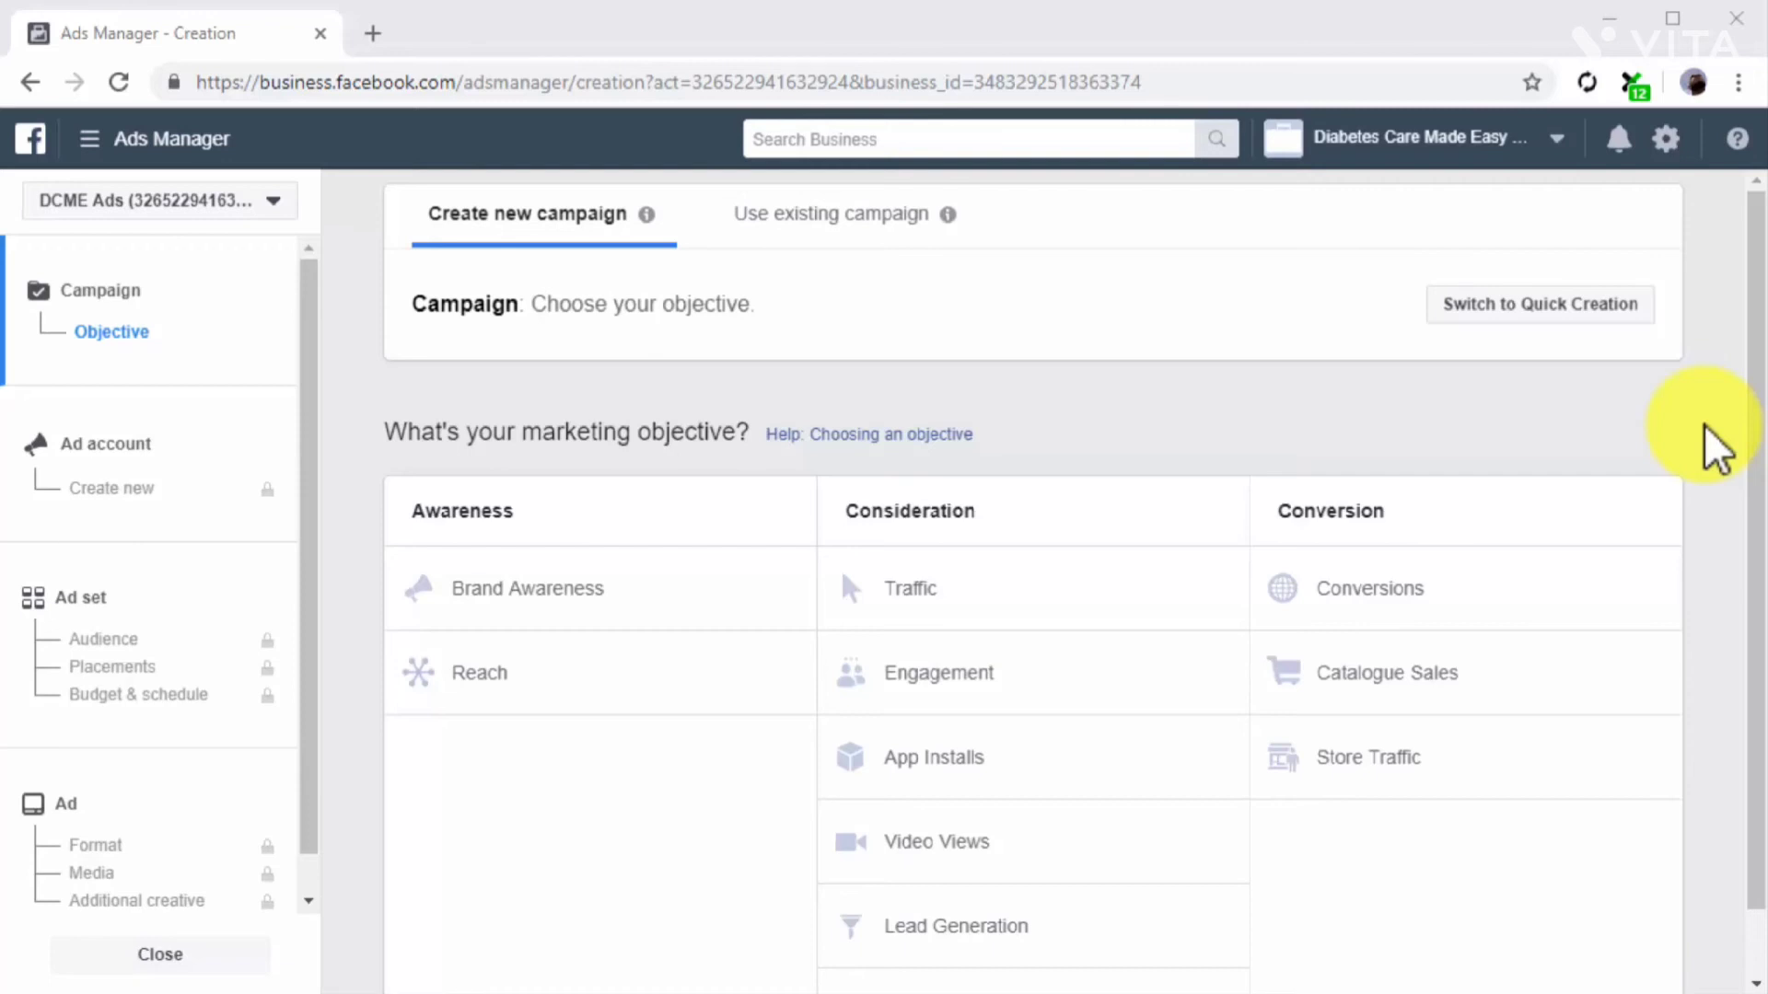
Choose the Conversions objective for the new campaign and name its ad set "Ad Campaign For Saved Audience".
click(1582, 566)
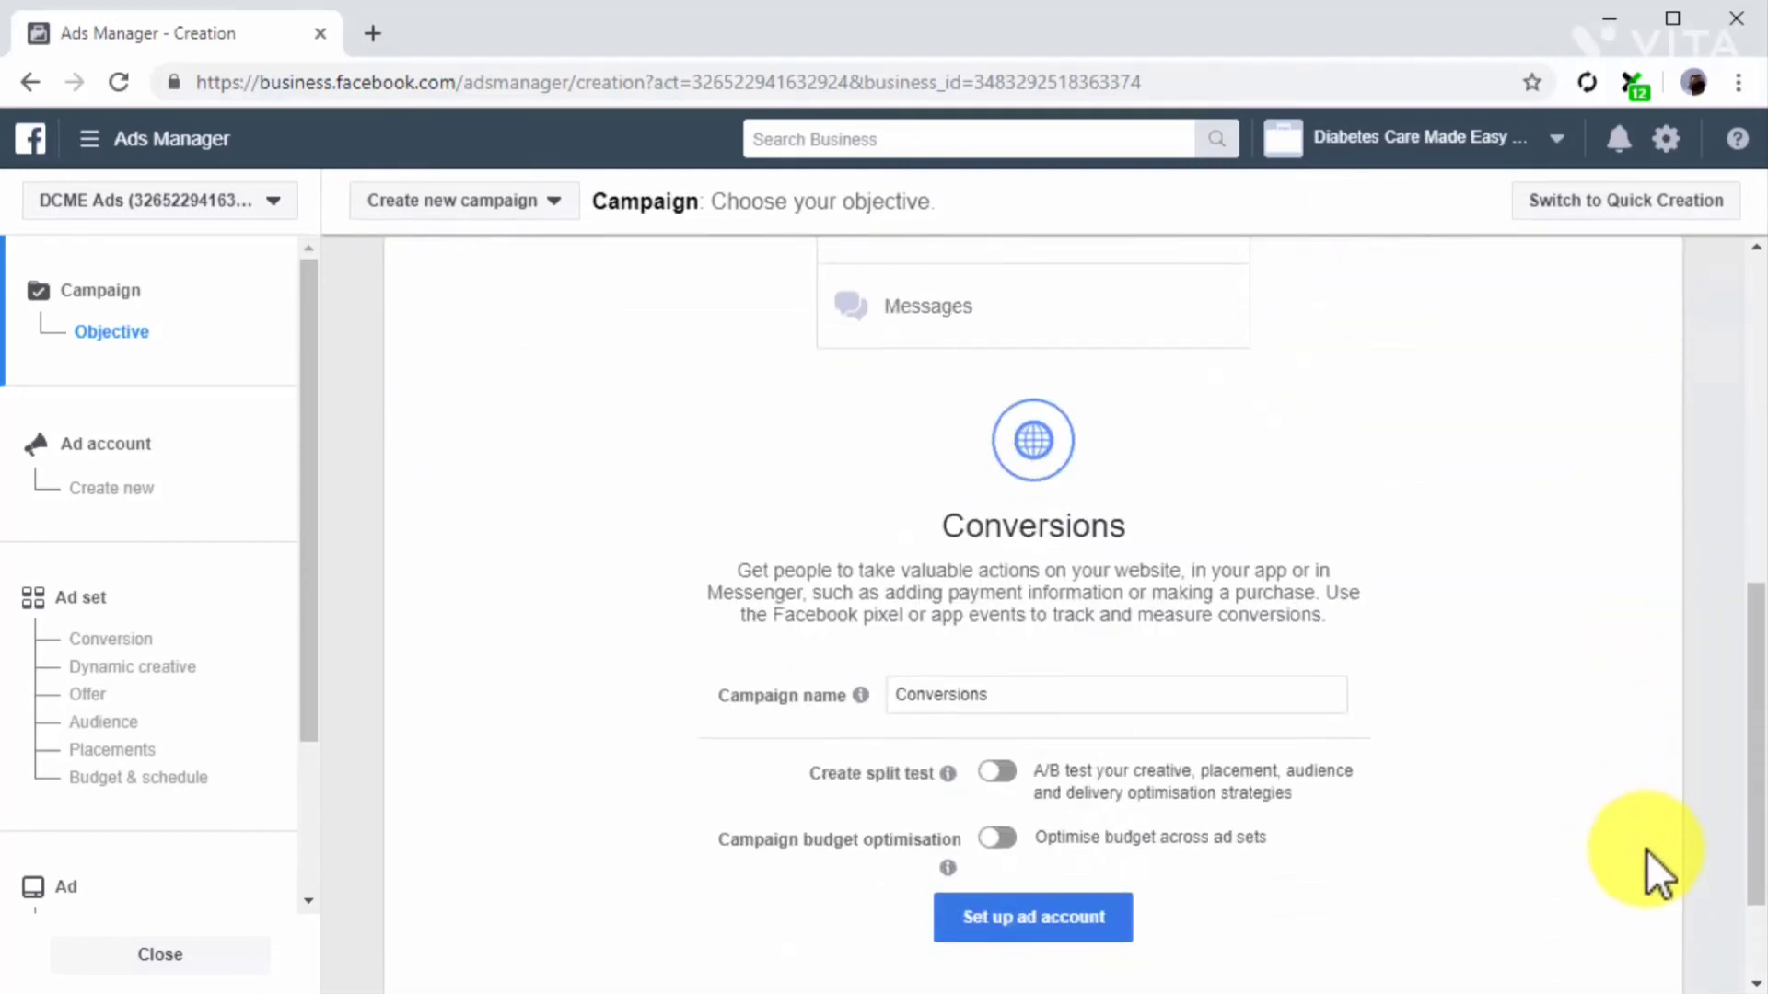
click(268, 617)
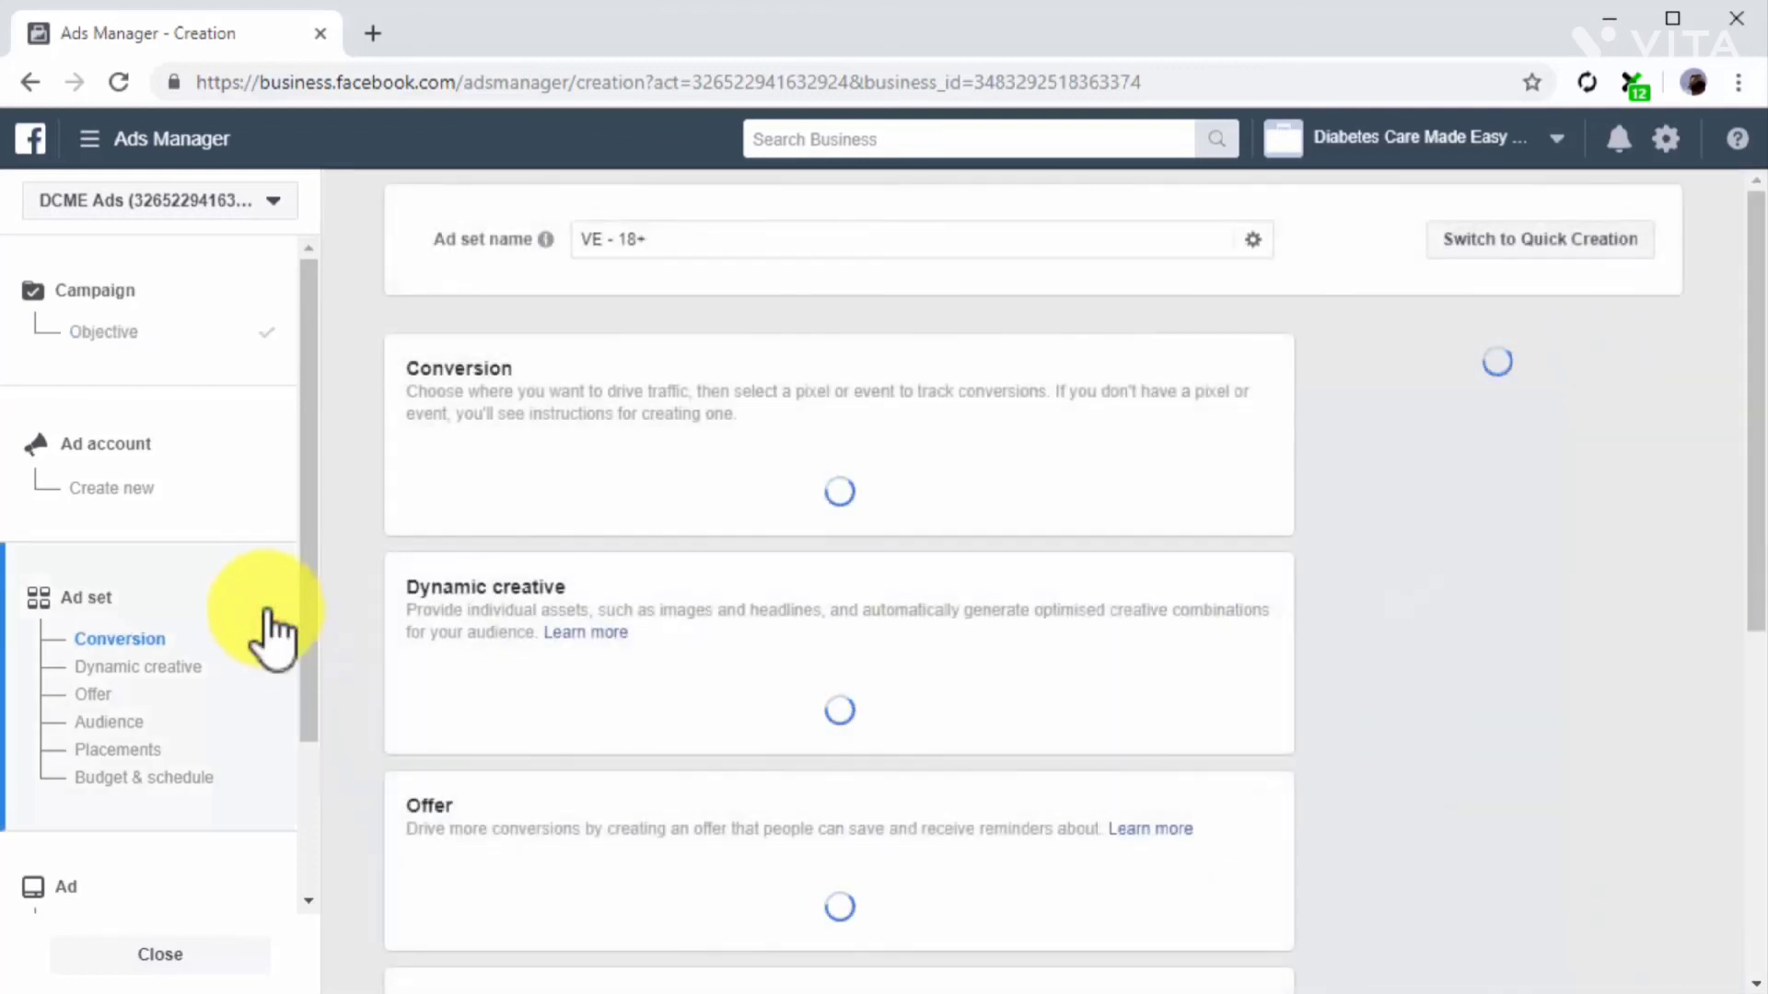
click(768, 241)
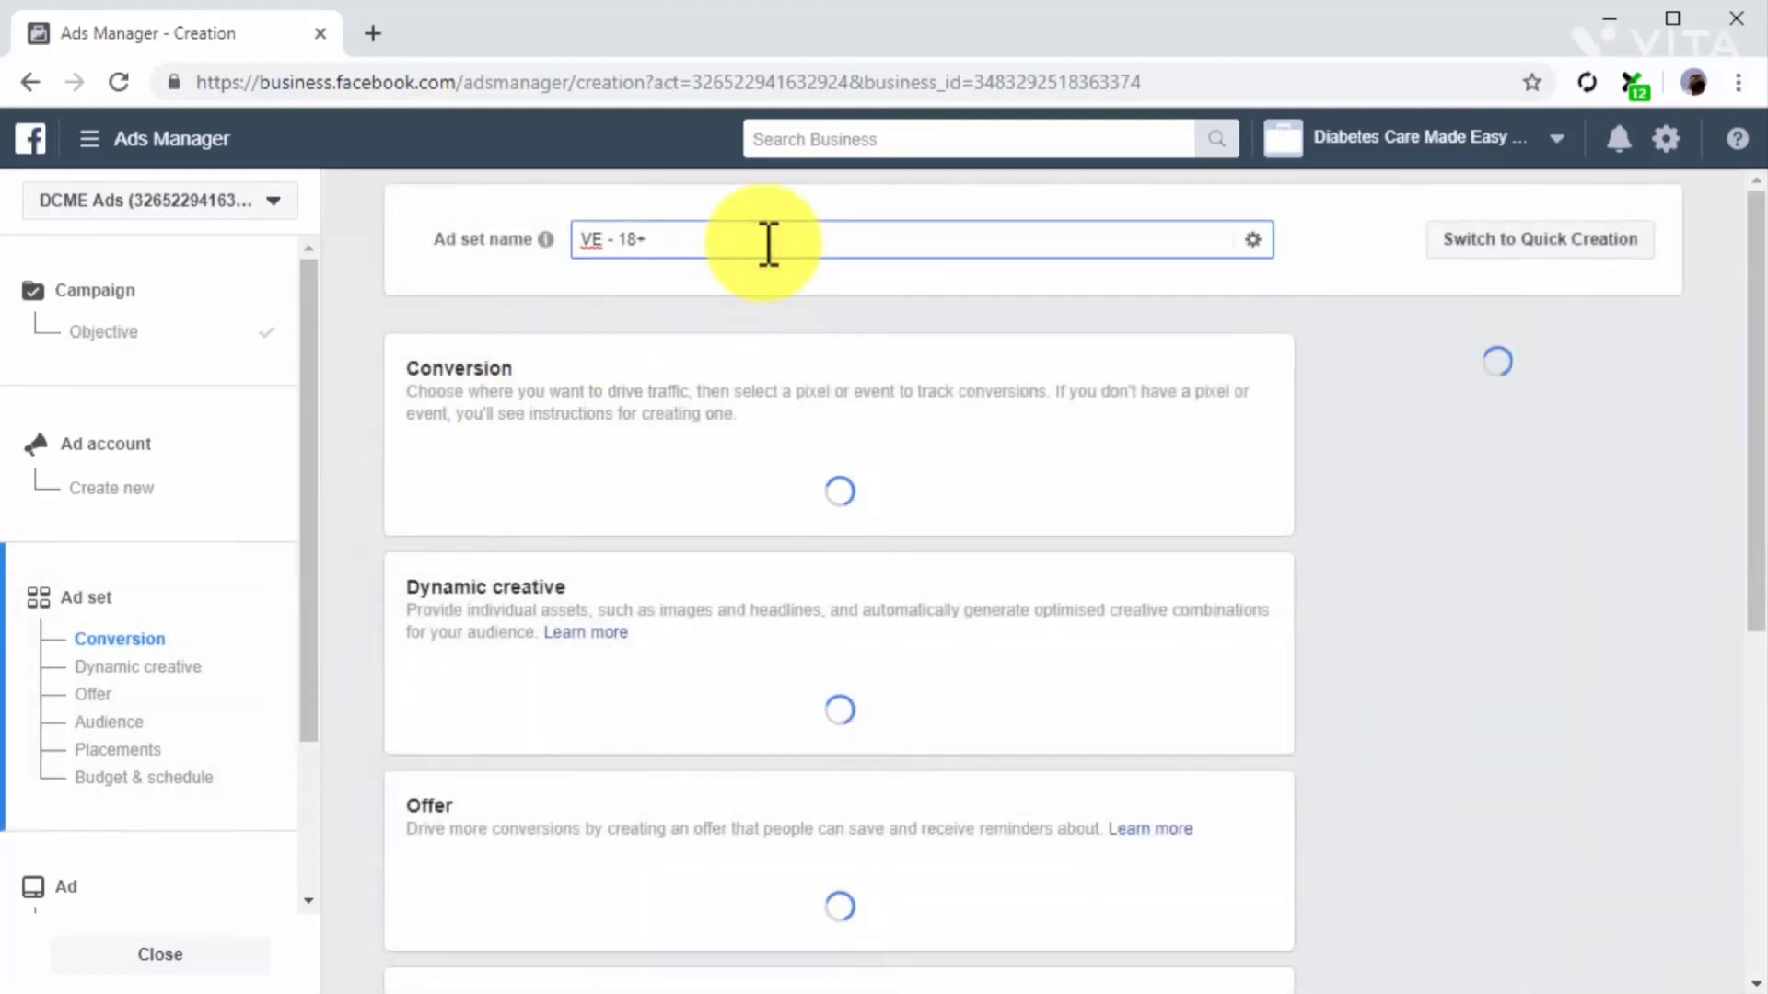
key(ctrl+a)
text(Ad Campaign For Saved Audience)
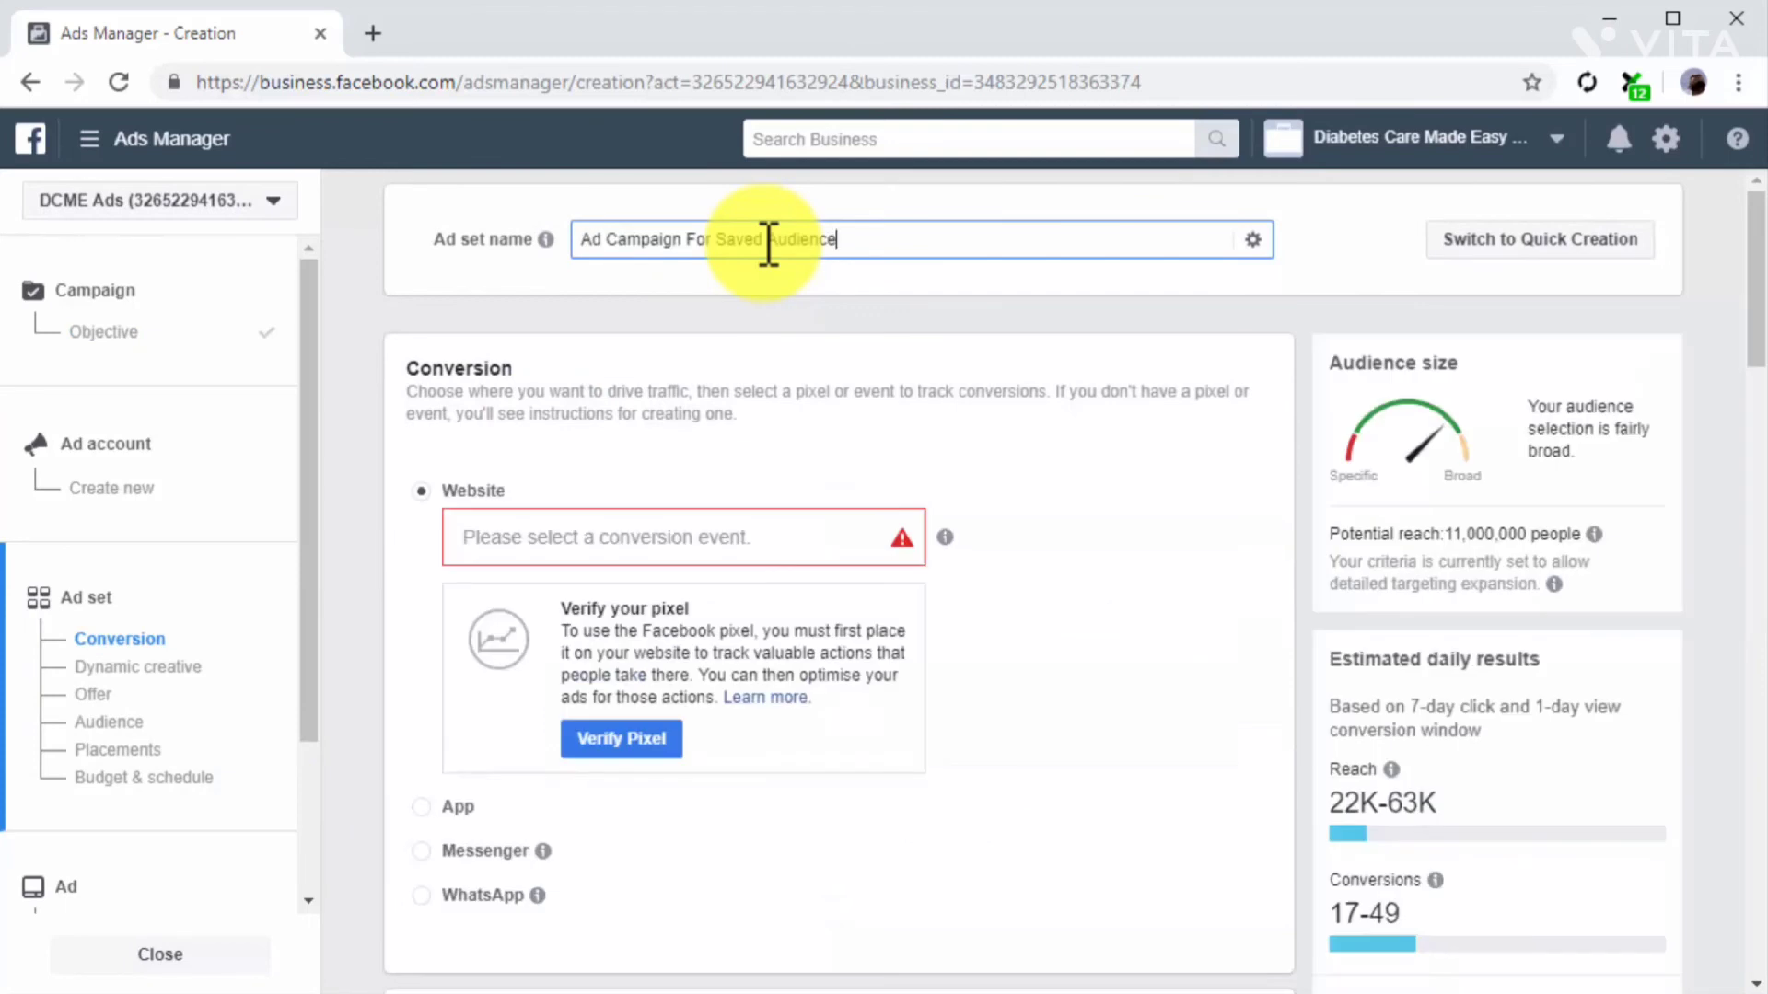
Direct conversions to the website and select View Content as the pixel's conversion event.
click(424, 493)
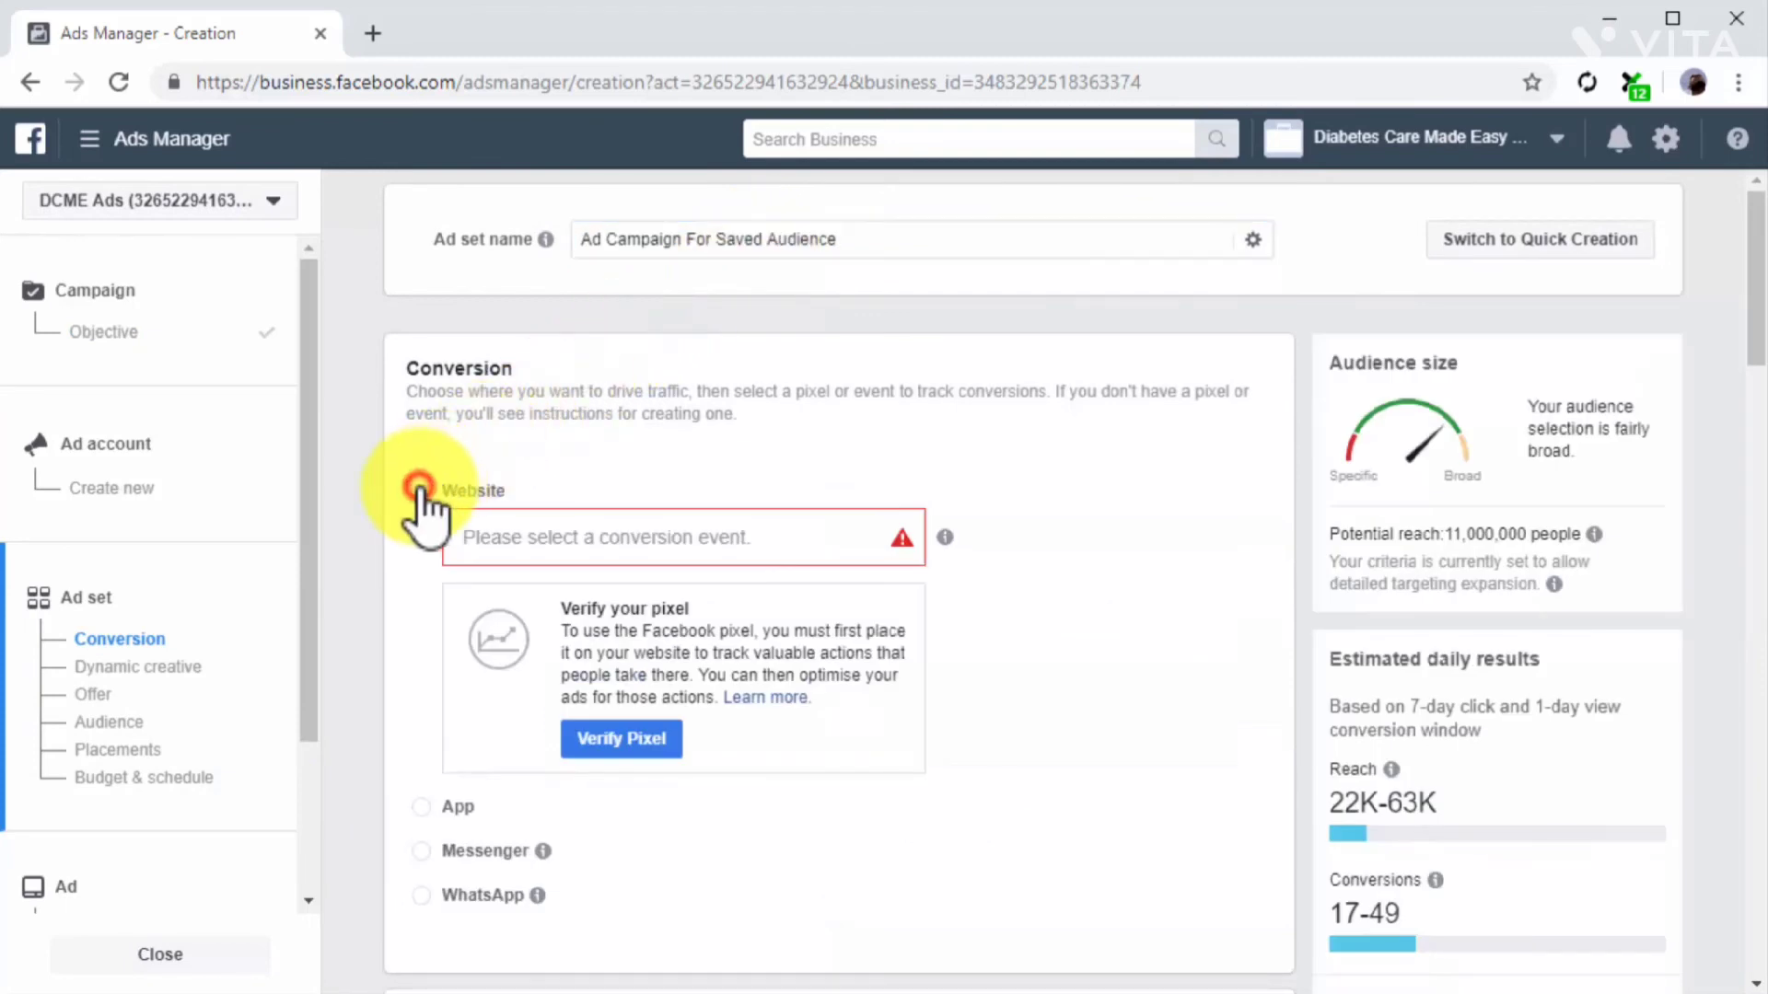
click(507, 538)
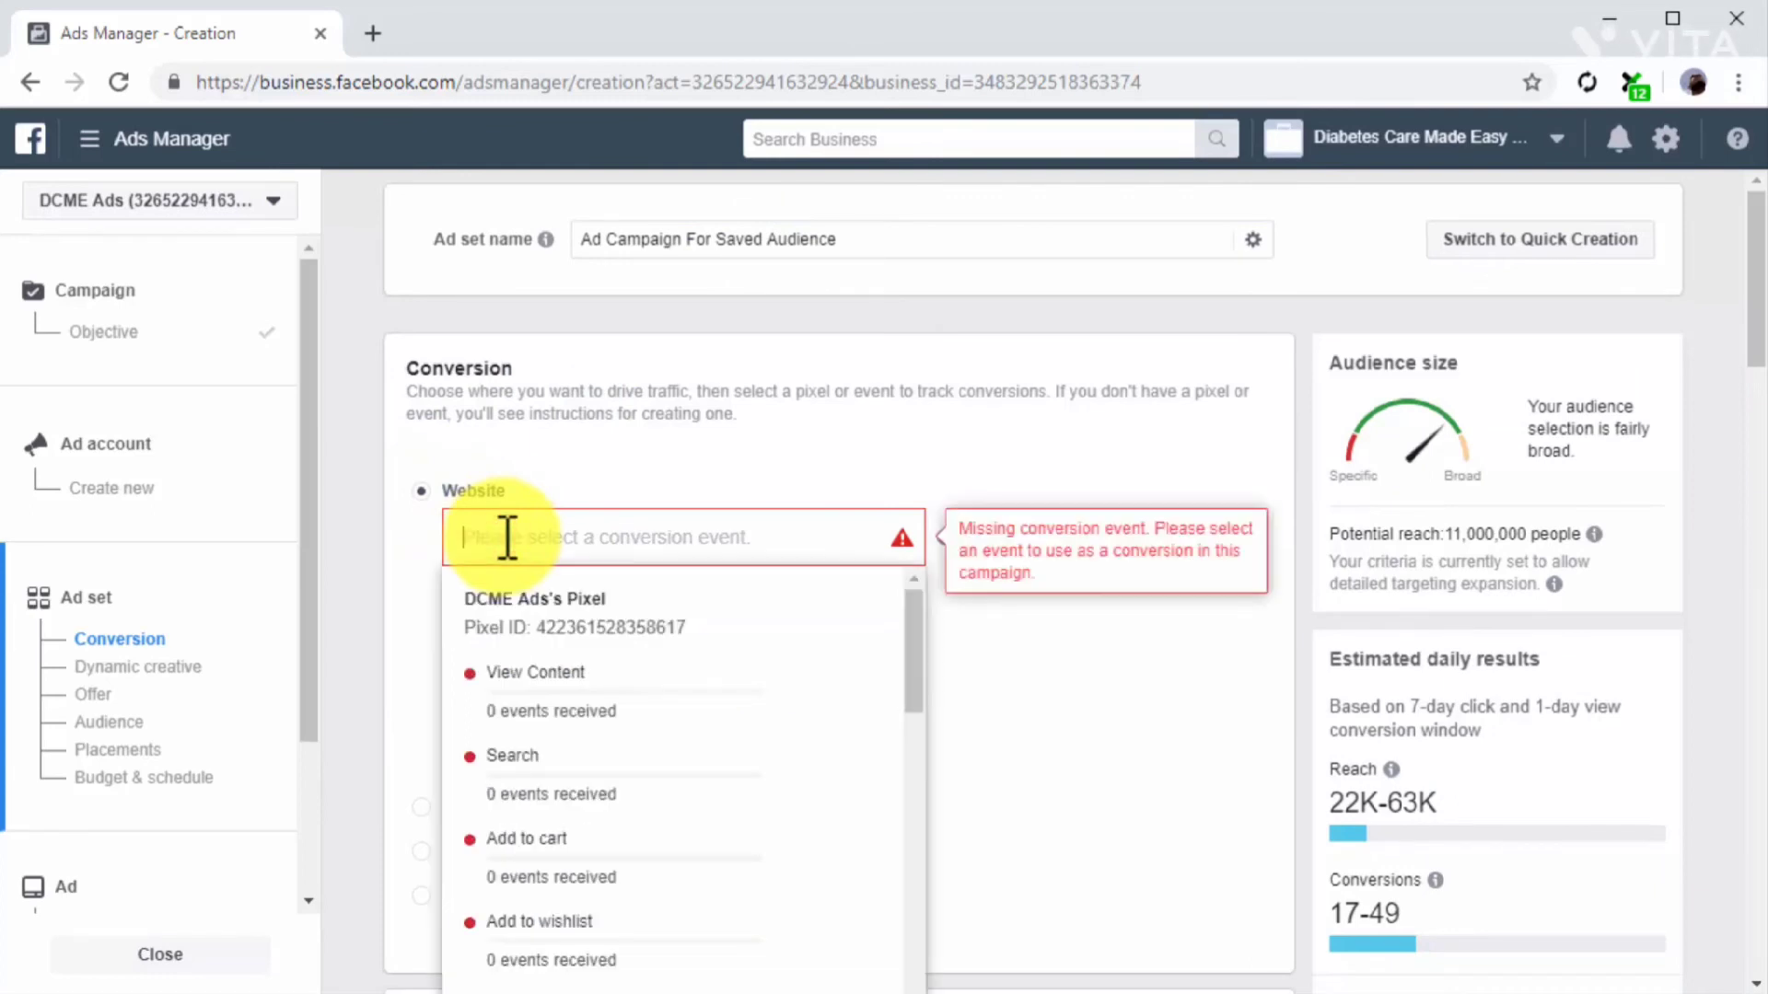
click(565, 677)
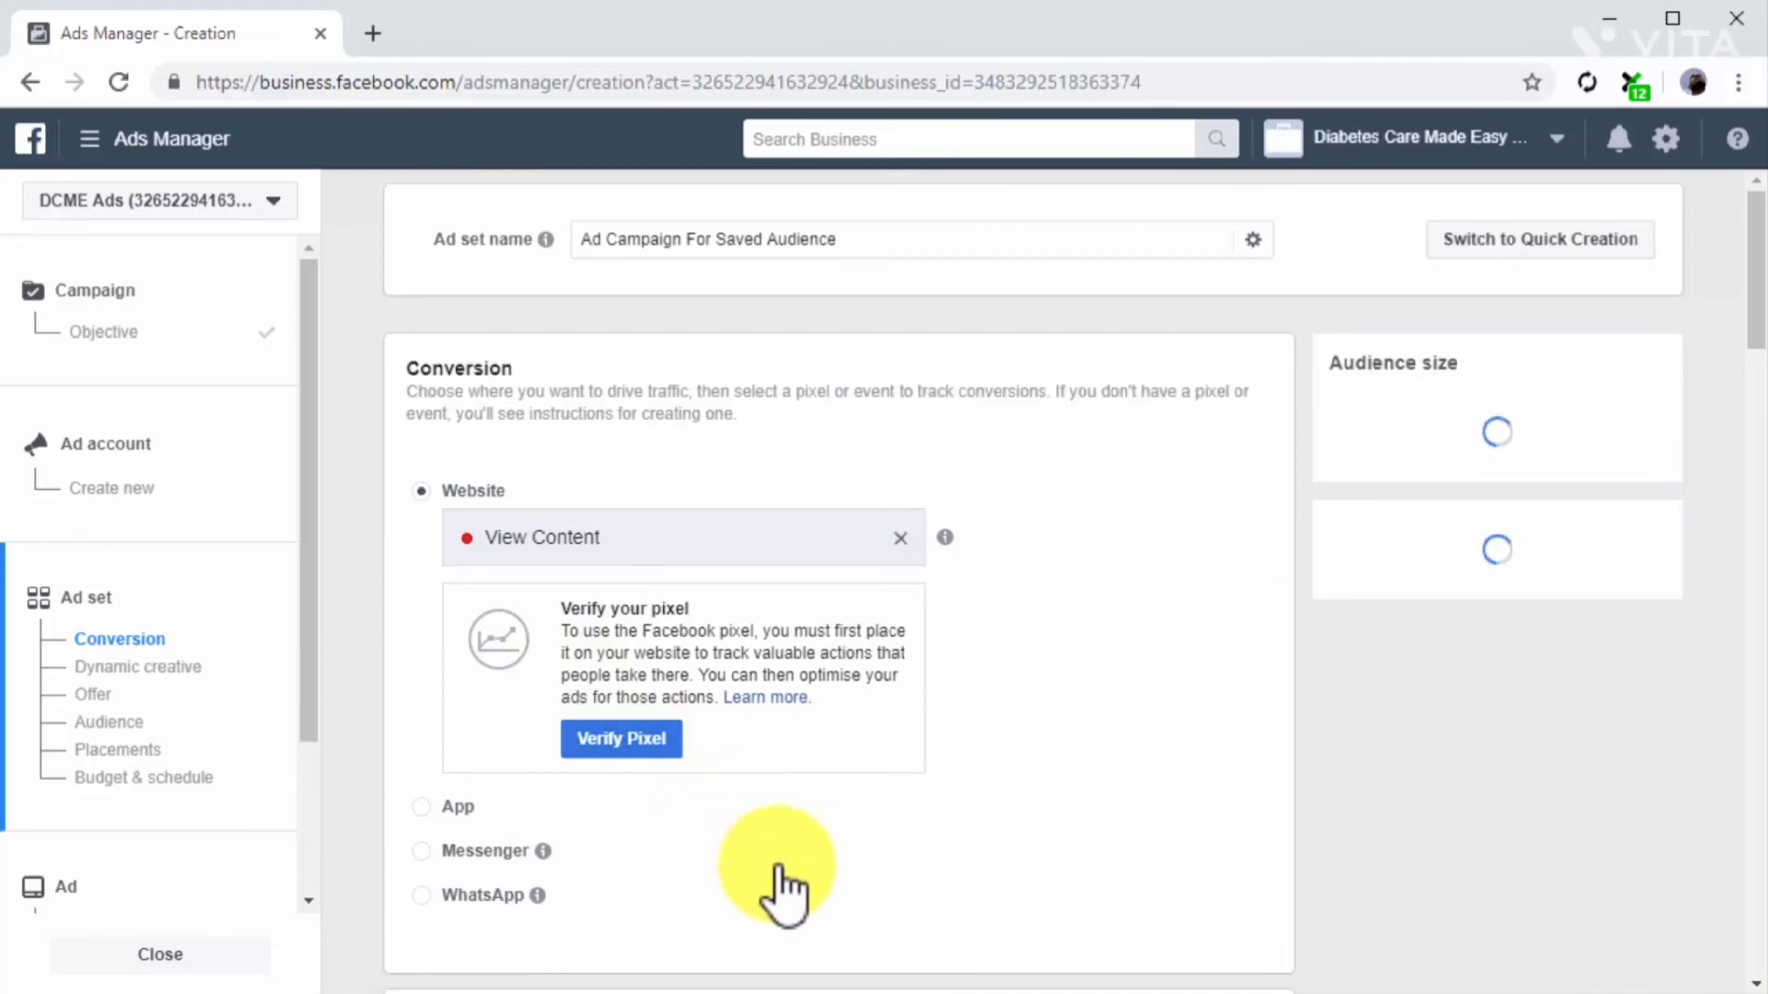
Target the ad set at the saved audience called New Saved Audience.
scroll(777, 864, down, 2)
scroll(777, 865, down, 8)
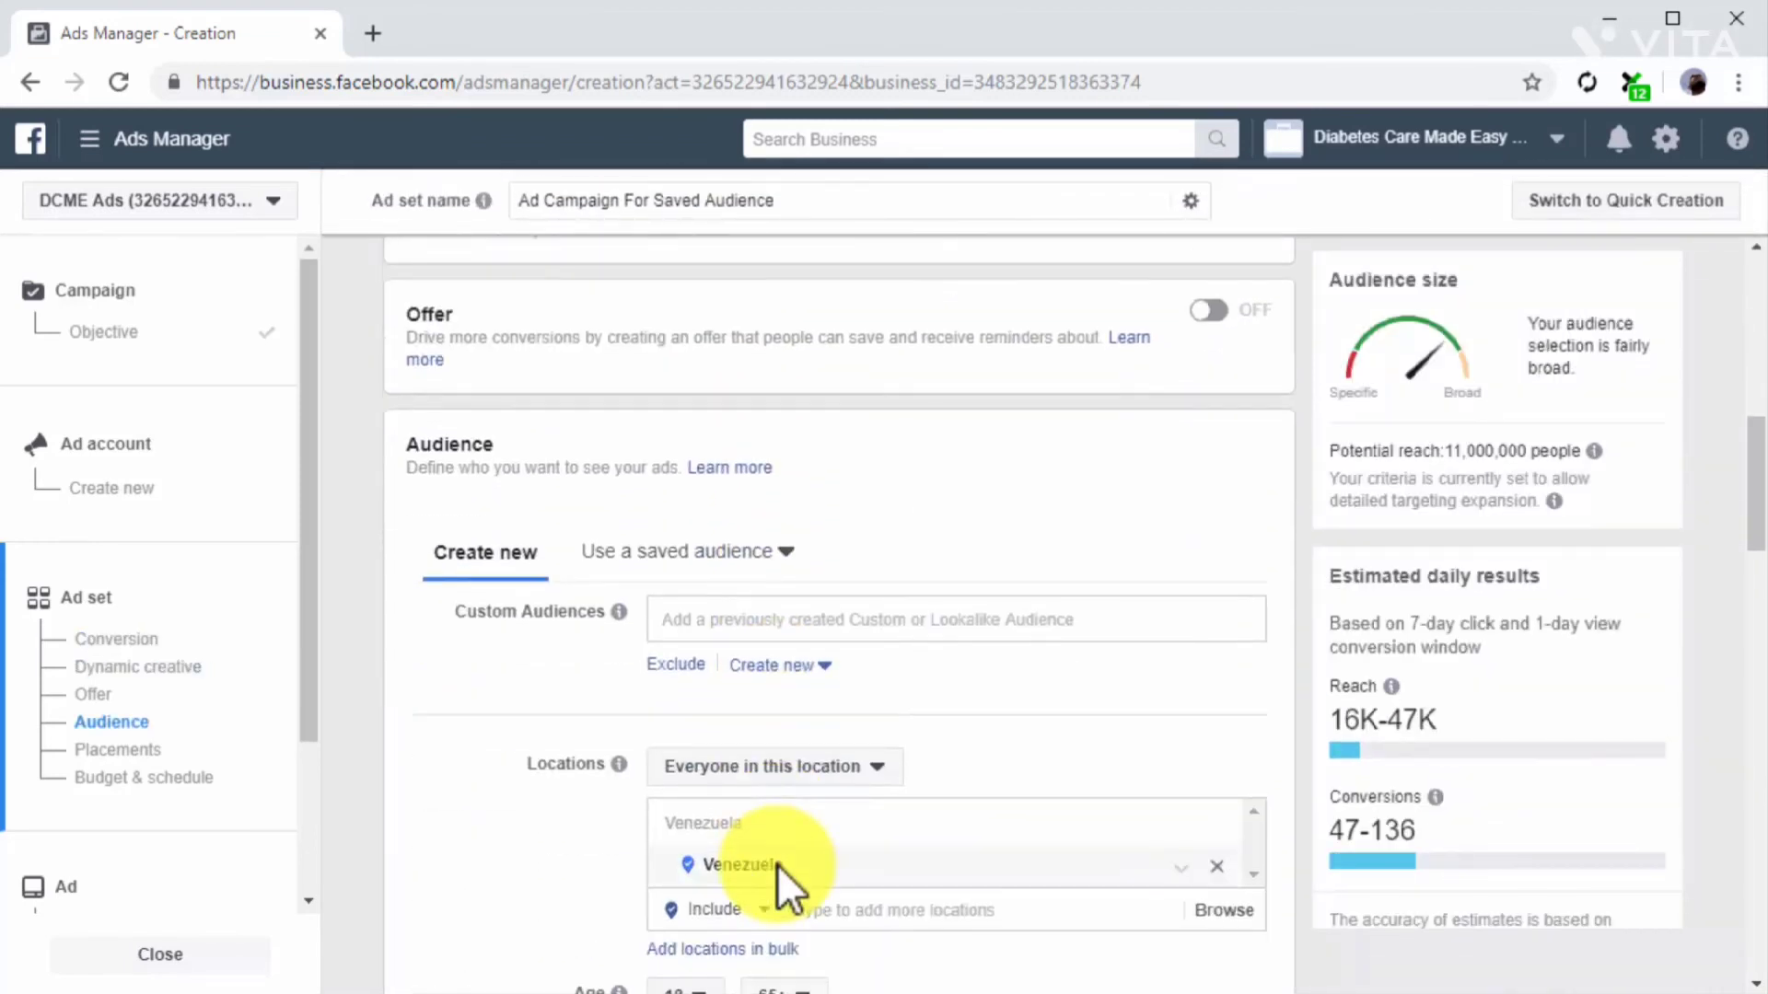
click(690, 551)
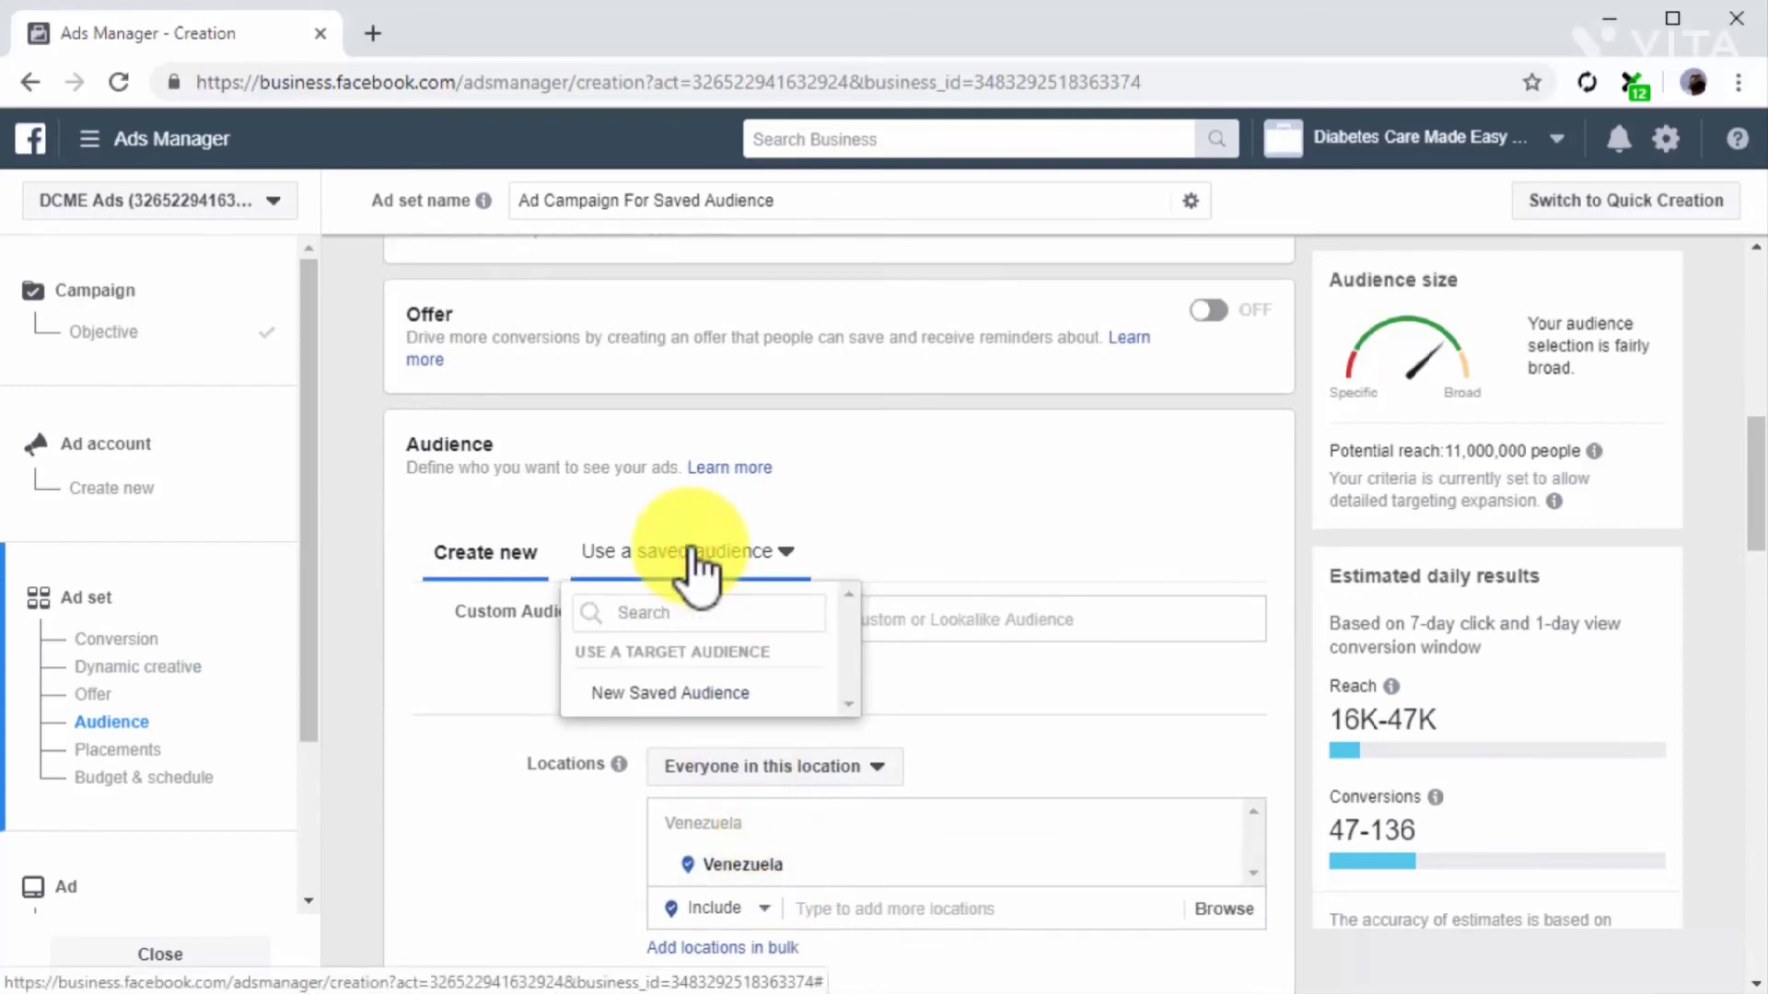
click(711, 692)
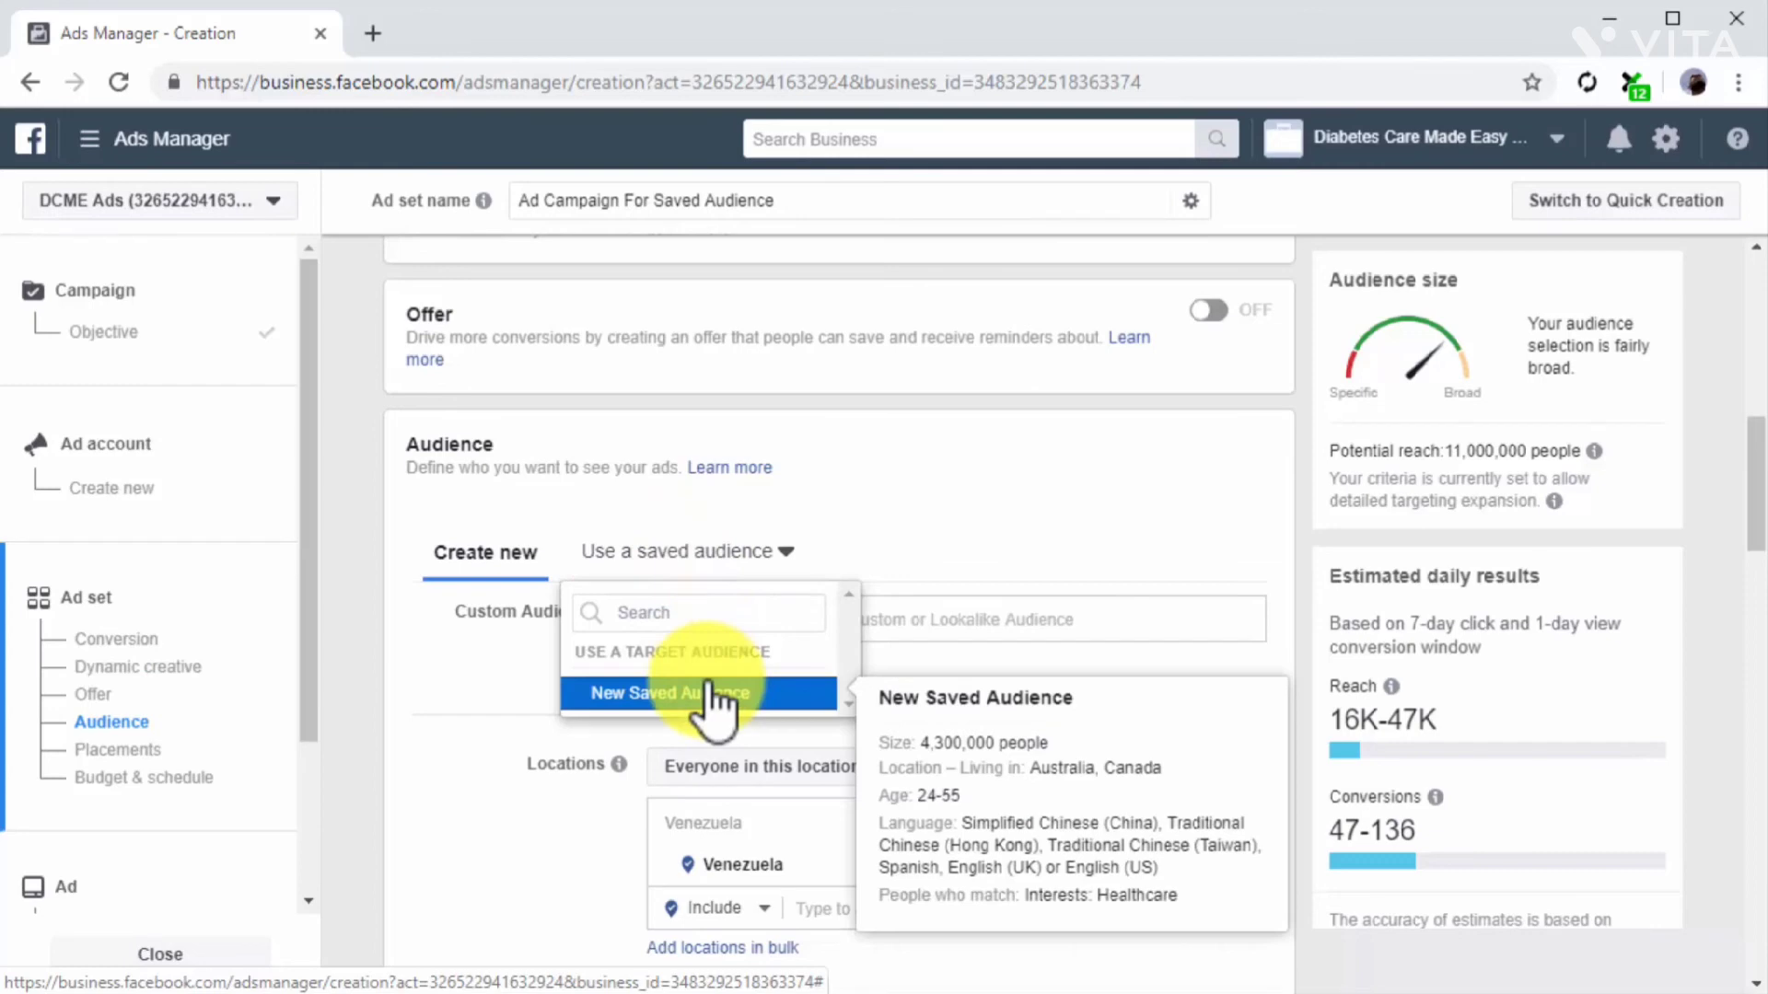
click(711, 692)
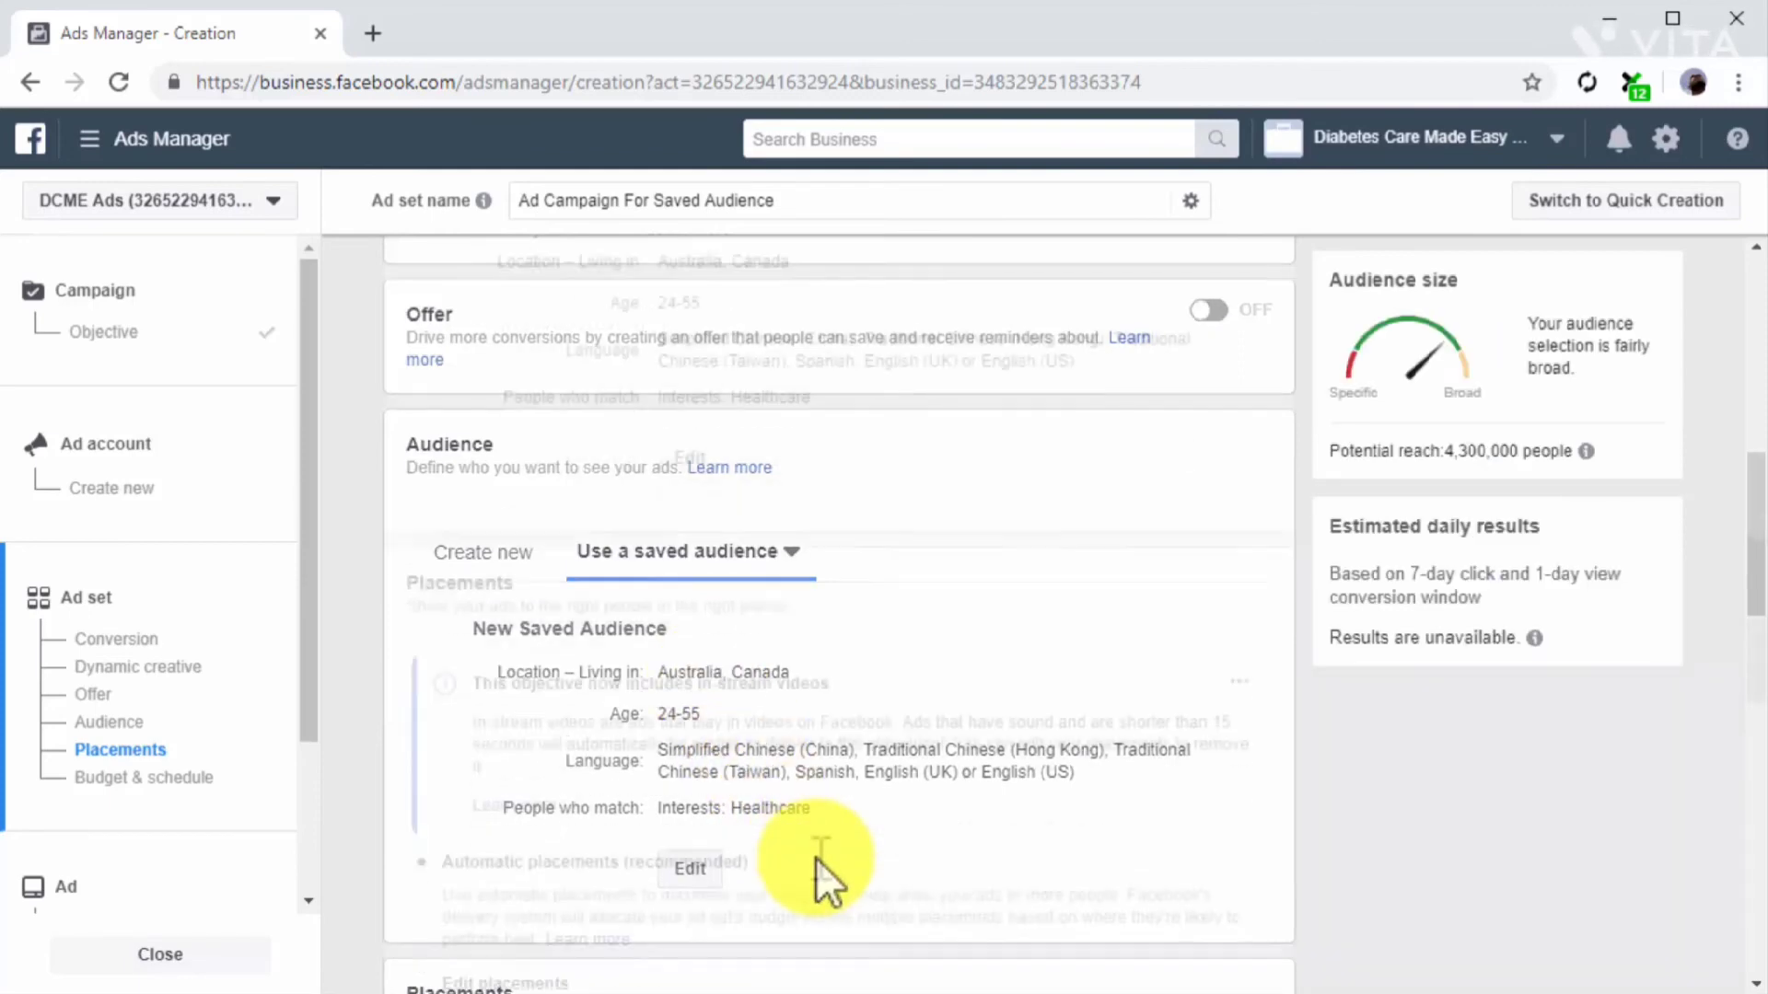
Set the daily budget to $10.00, run the ad set continuously starting today, and continue to the ad setup.
scroll(815, 858, down, 5)
scroll(816, 858, down, 9)
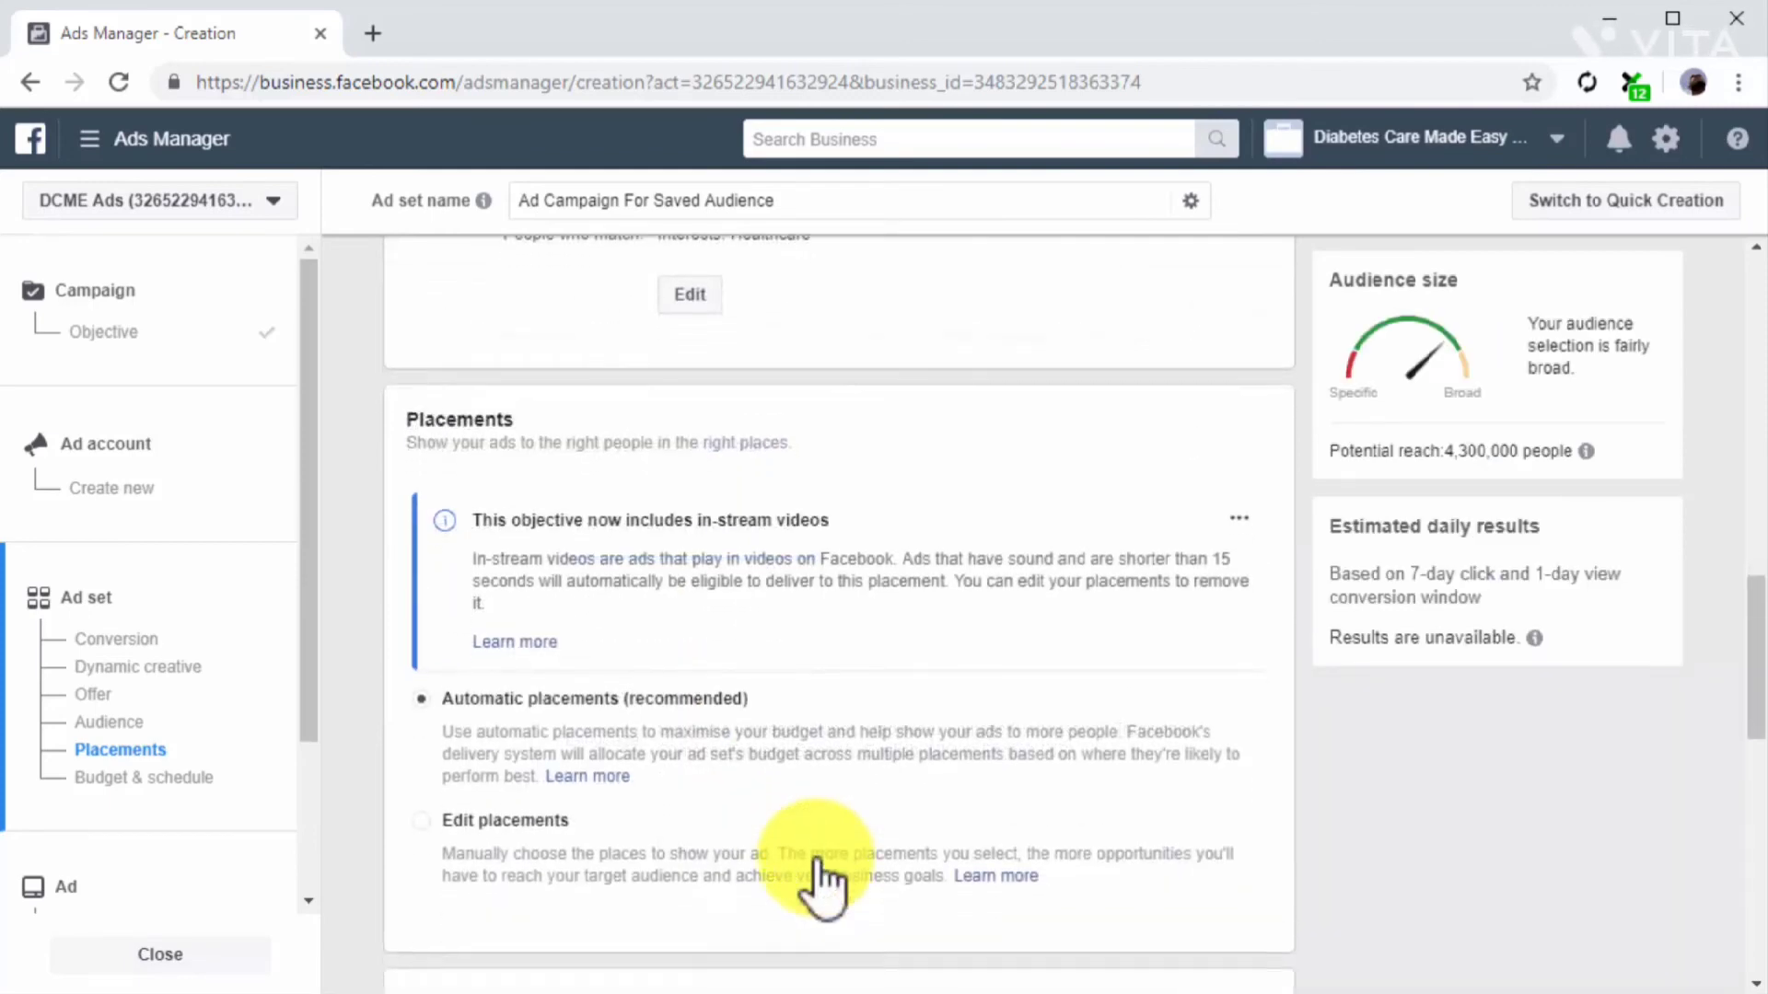
scroll(816, 858, down, 2)
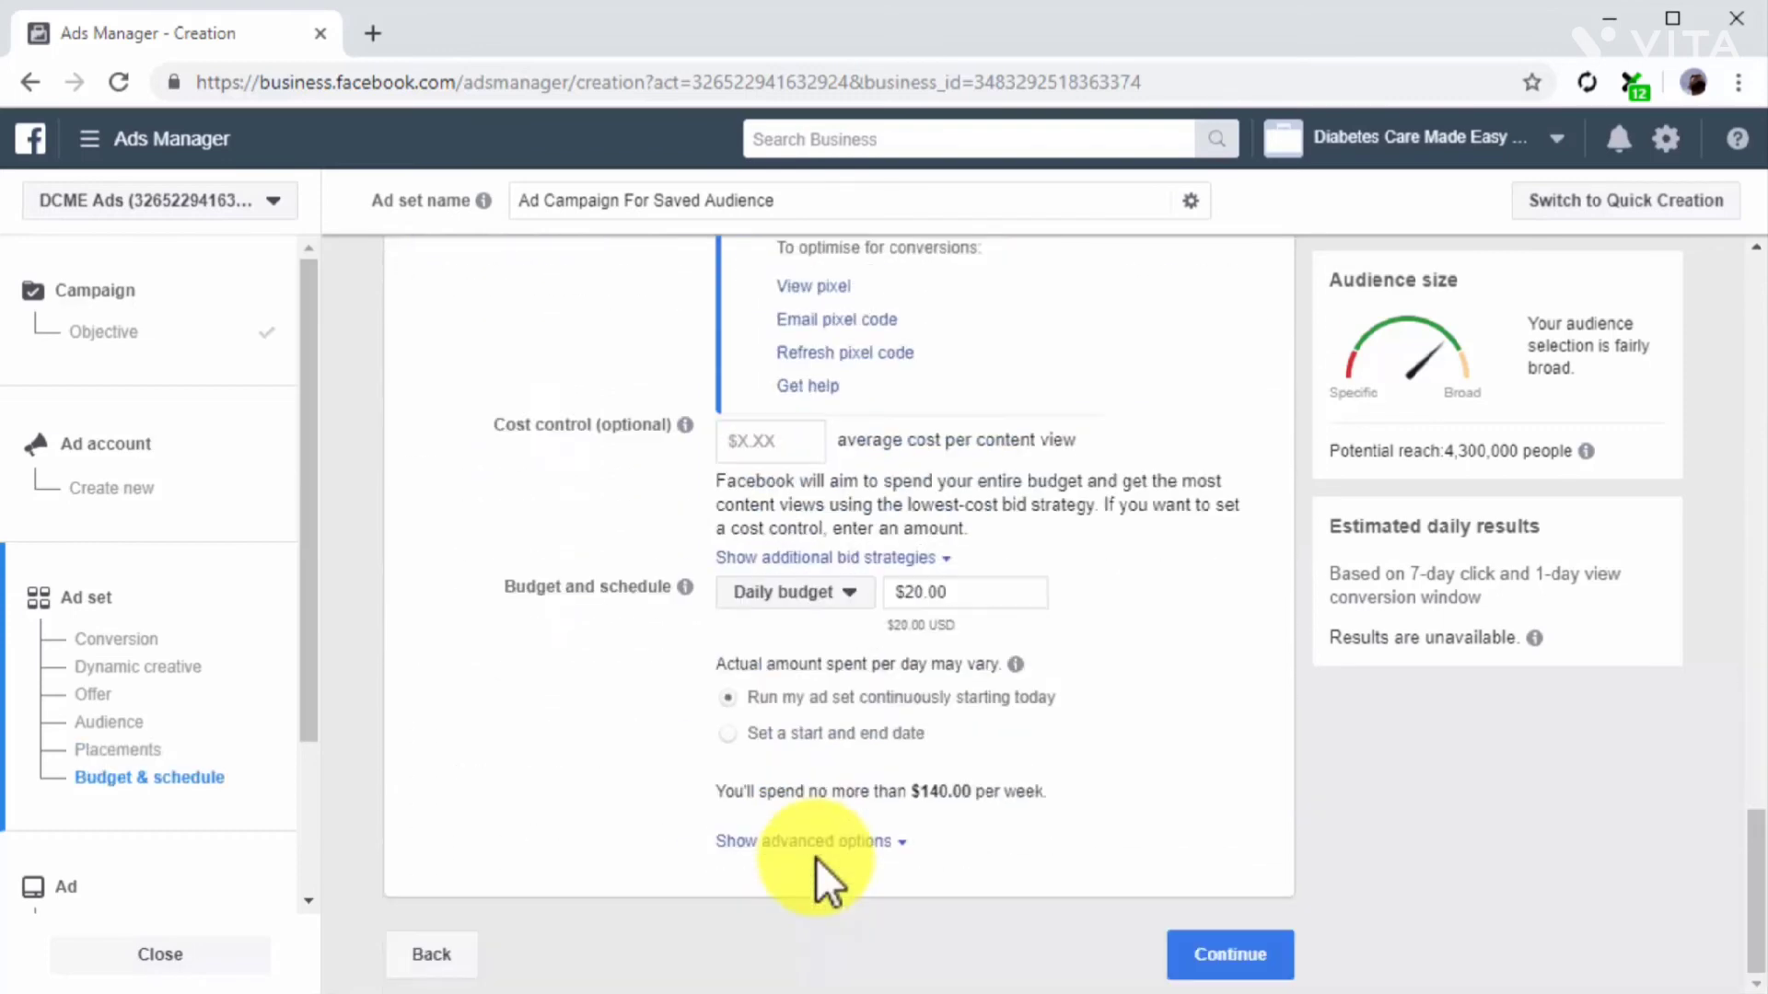
double_click(960, 594)
text(10)
click(1051, 654)
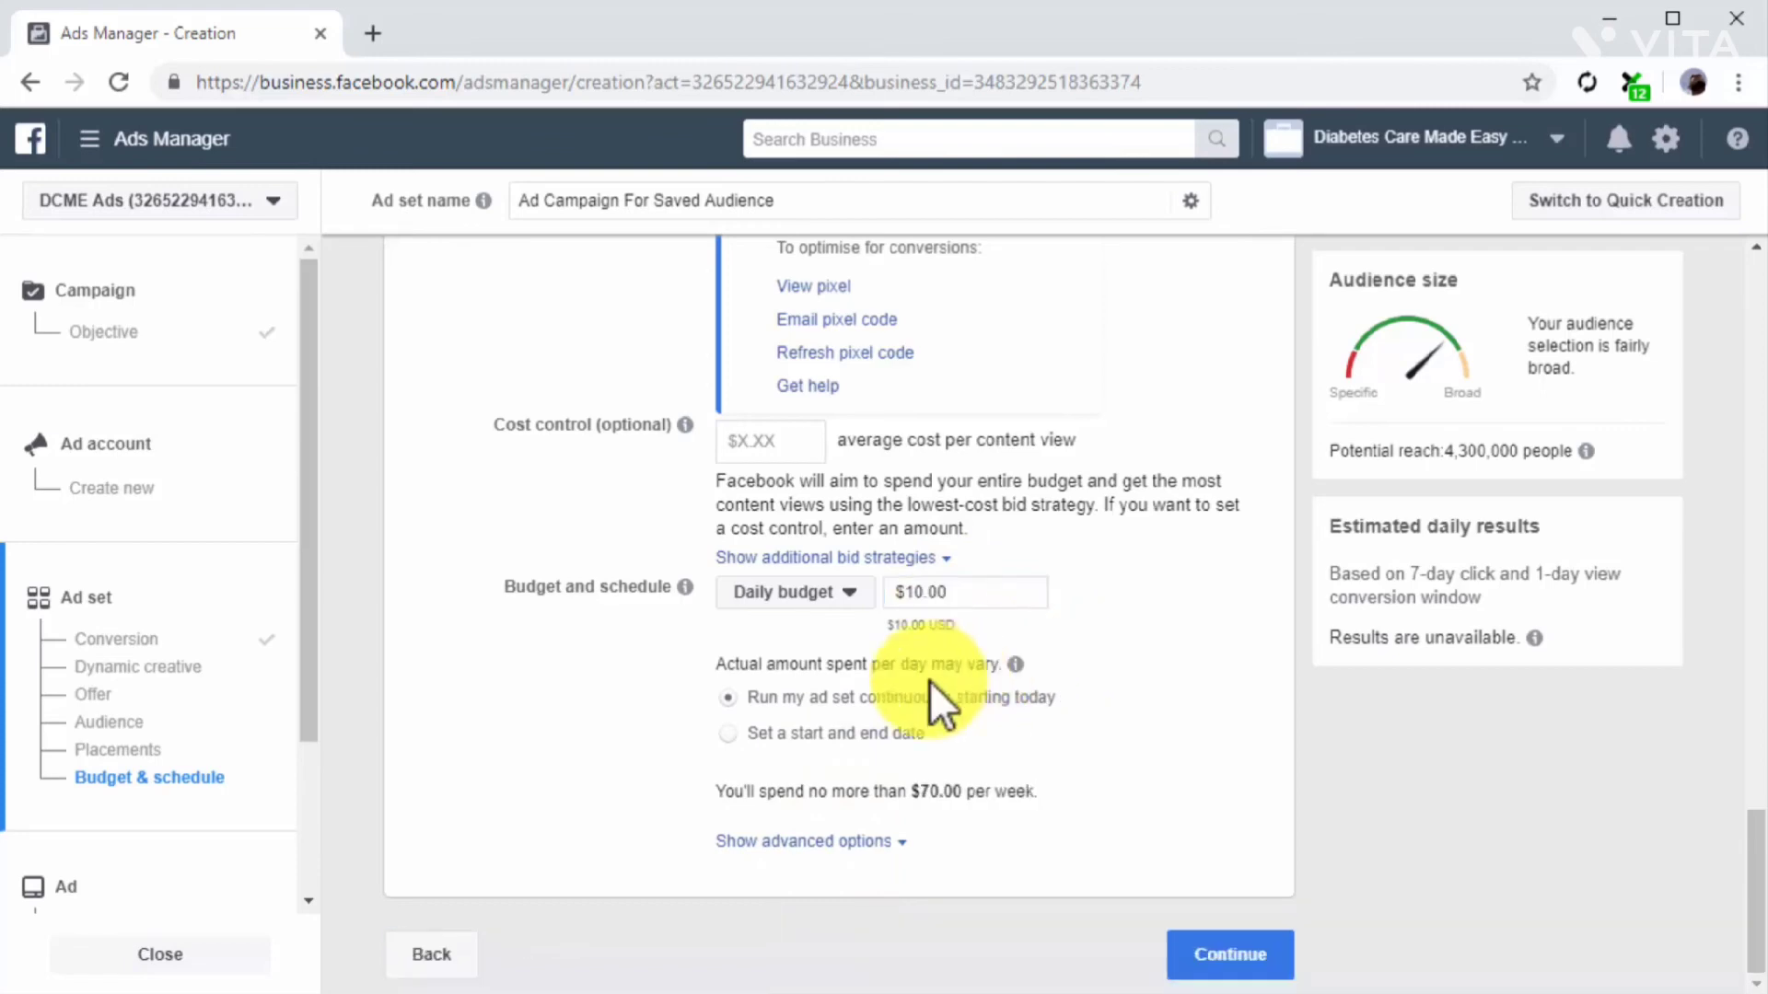
click(731, 700)
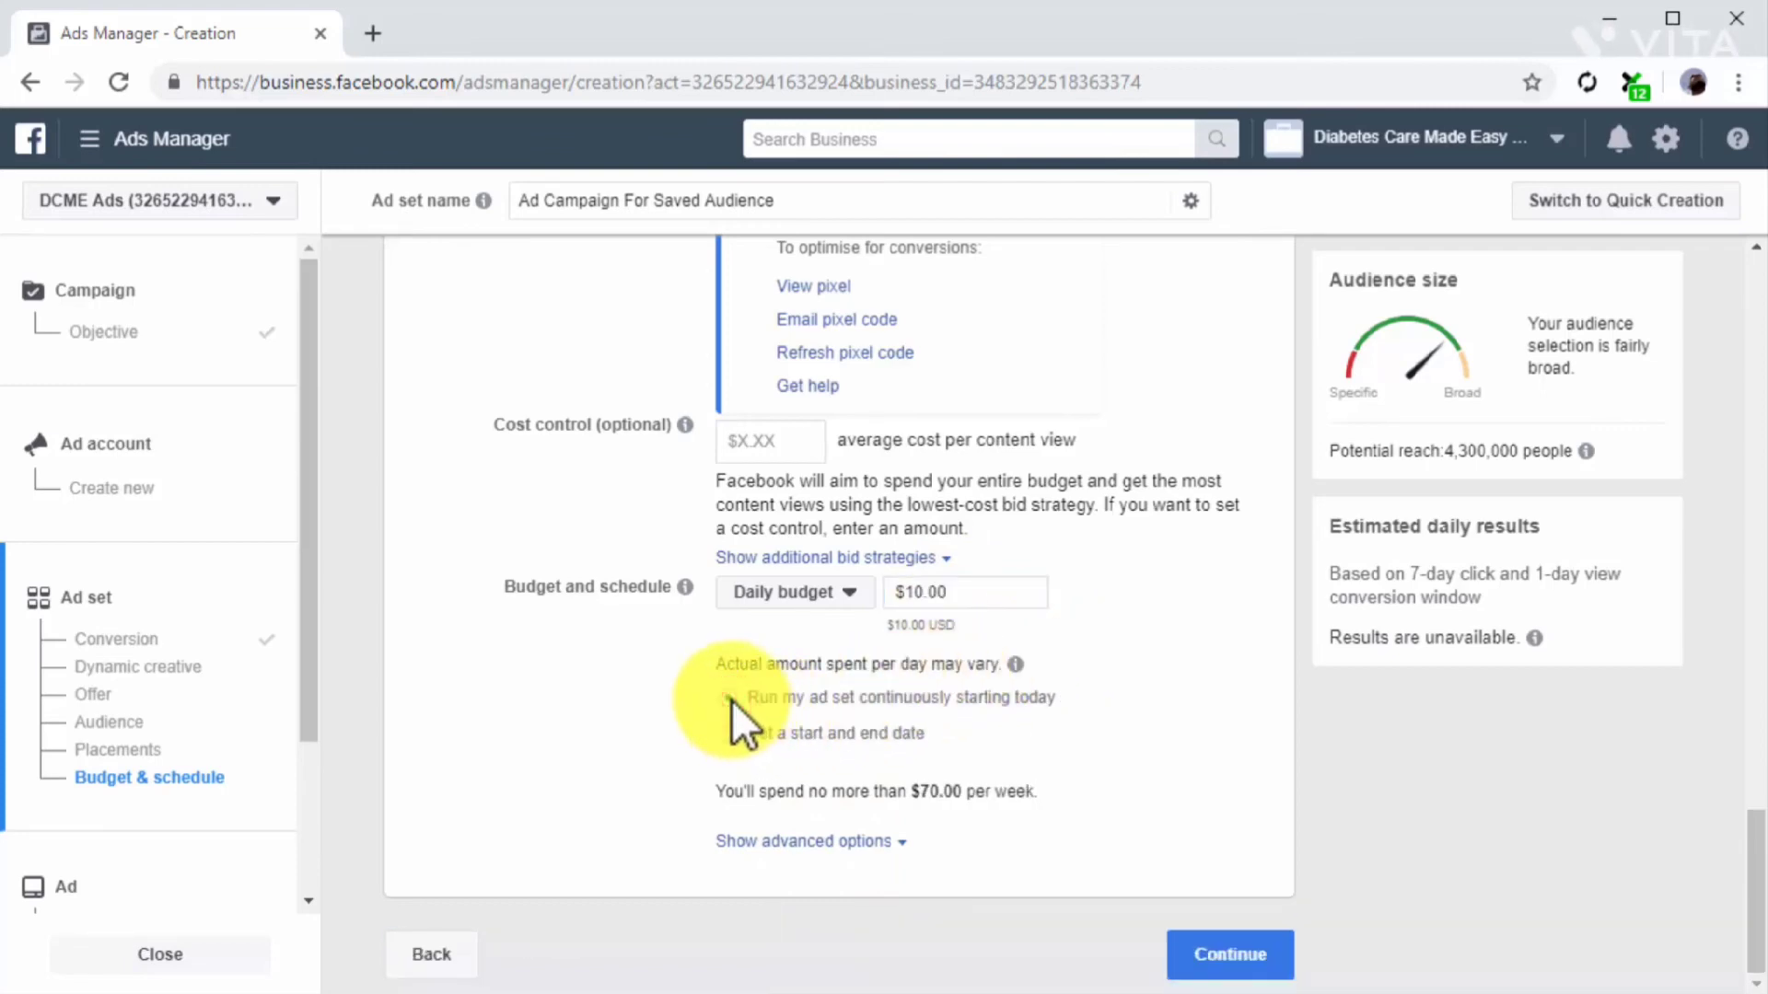
click(1179, 956)
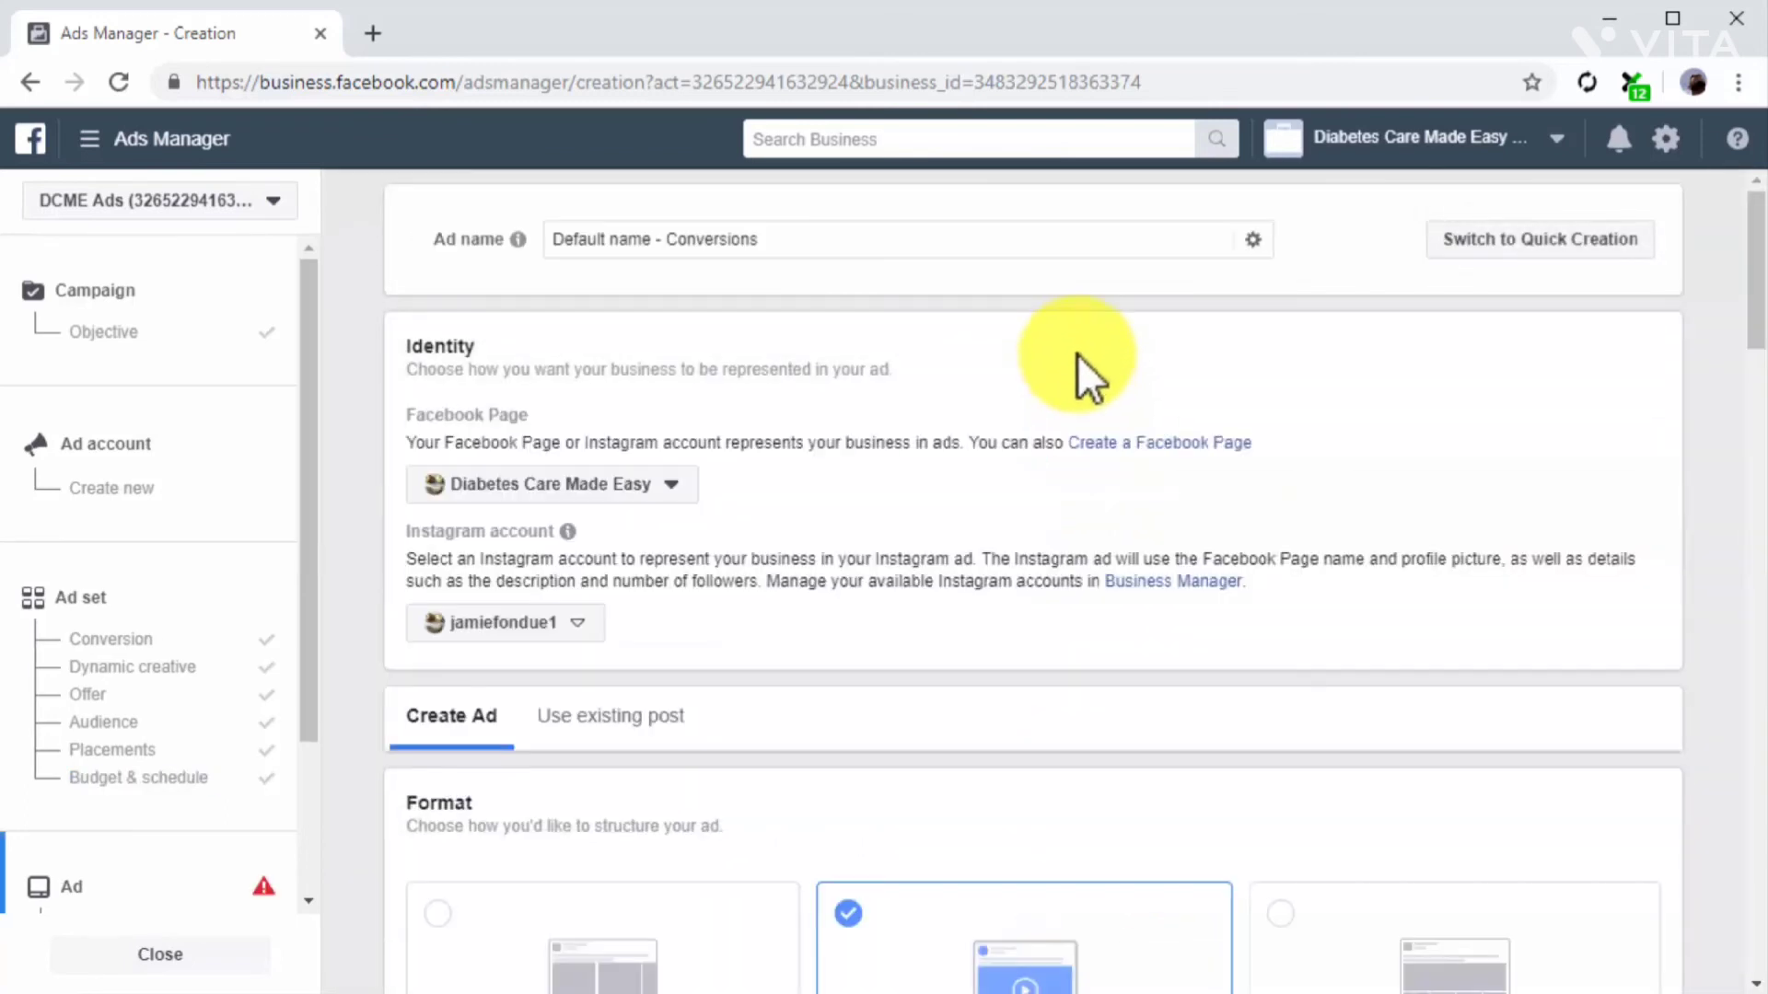
Name the ad "Ad for New Saved Audience" and choose Diabetes Care Made Easy as its Facebook Page.
triple_click(1018, 245)
text(Ad for New Saved Audience)
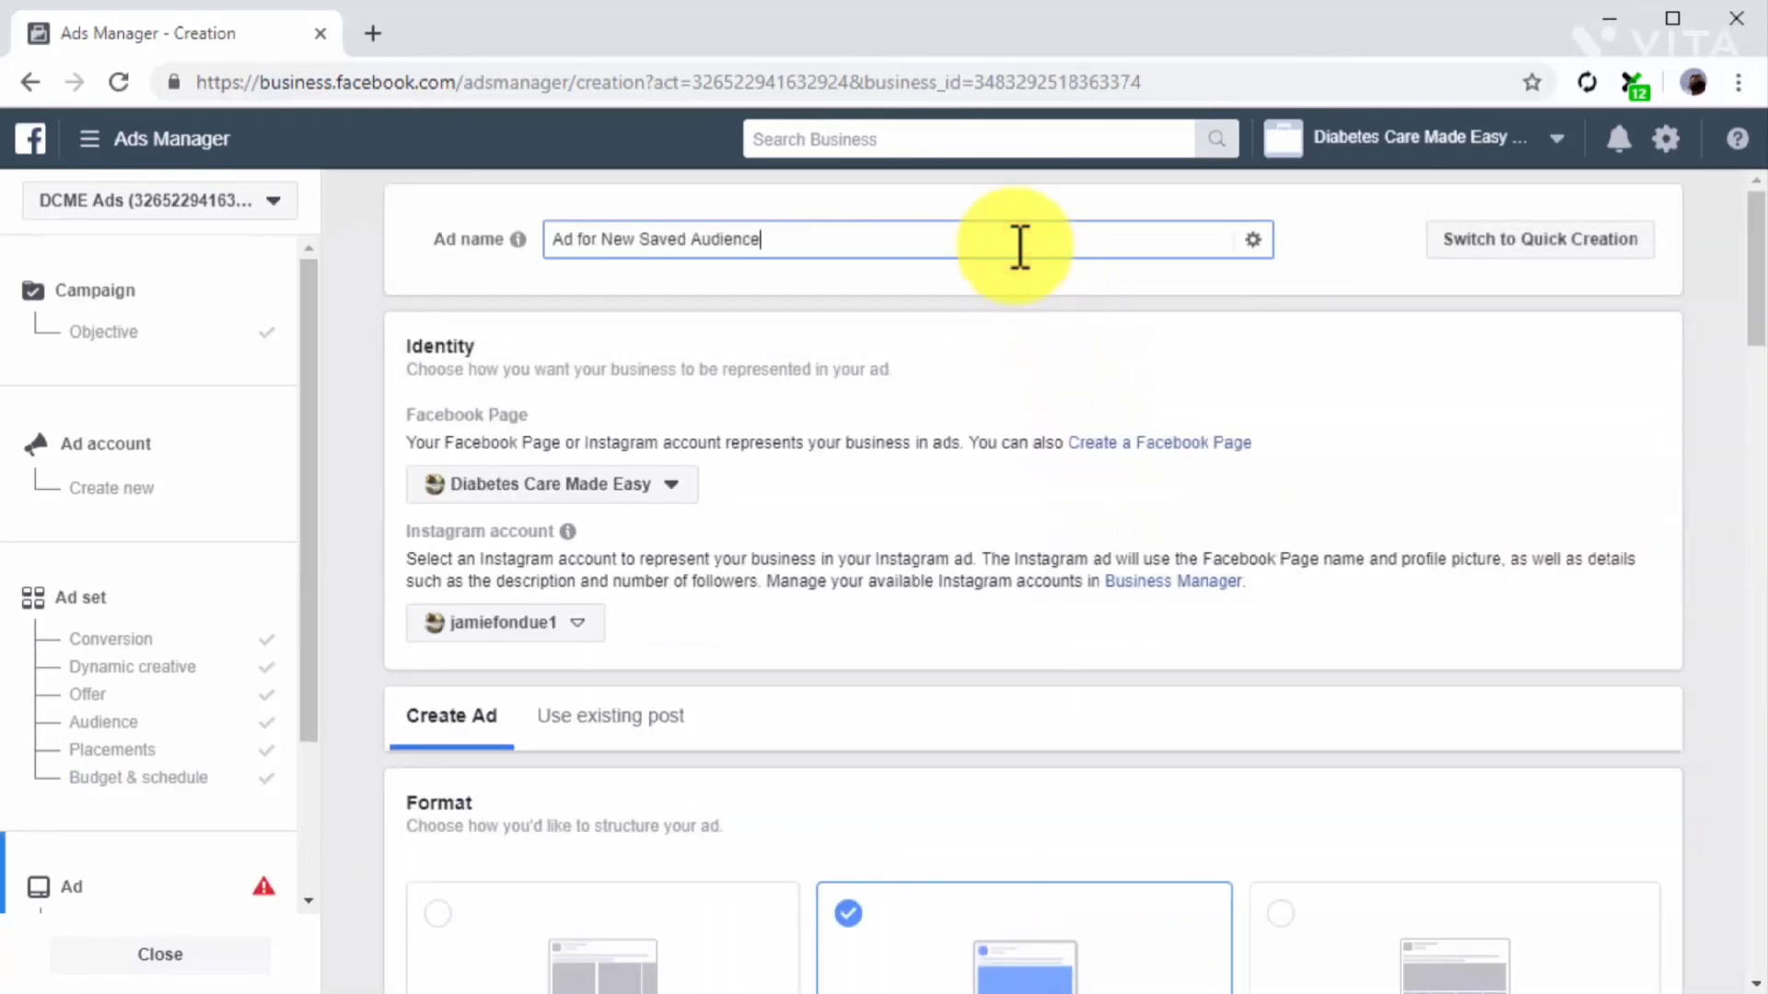
click(671, 488)
click(713, 598)
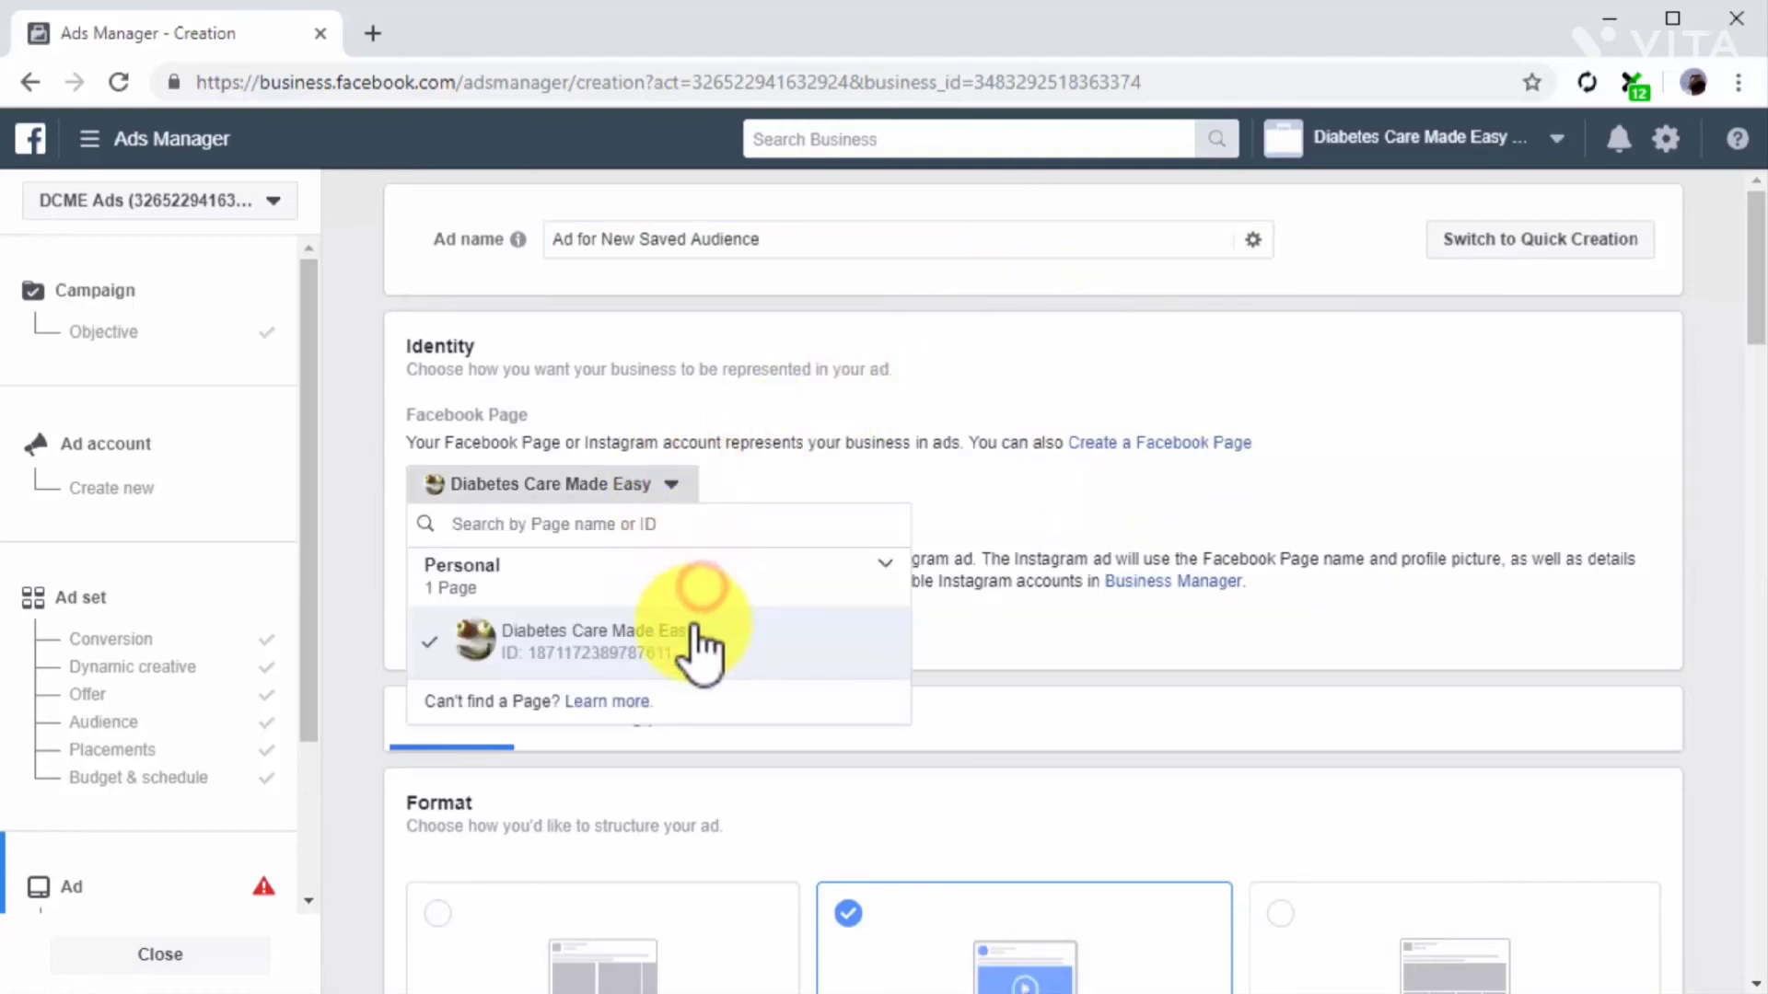
click(697, 634)
Use the single image or video format with primary text "Get a printable version of our Diabetes Care Made Easy Mini Guide when you visit our site today.".
scroll(703, 644, down, 3)
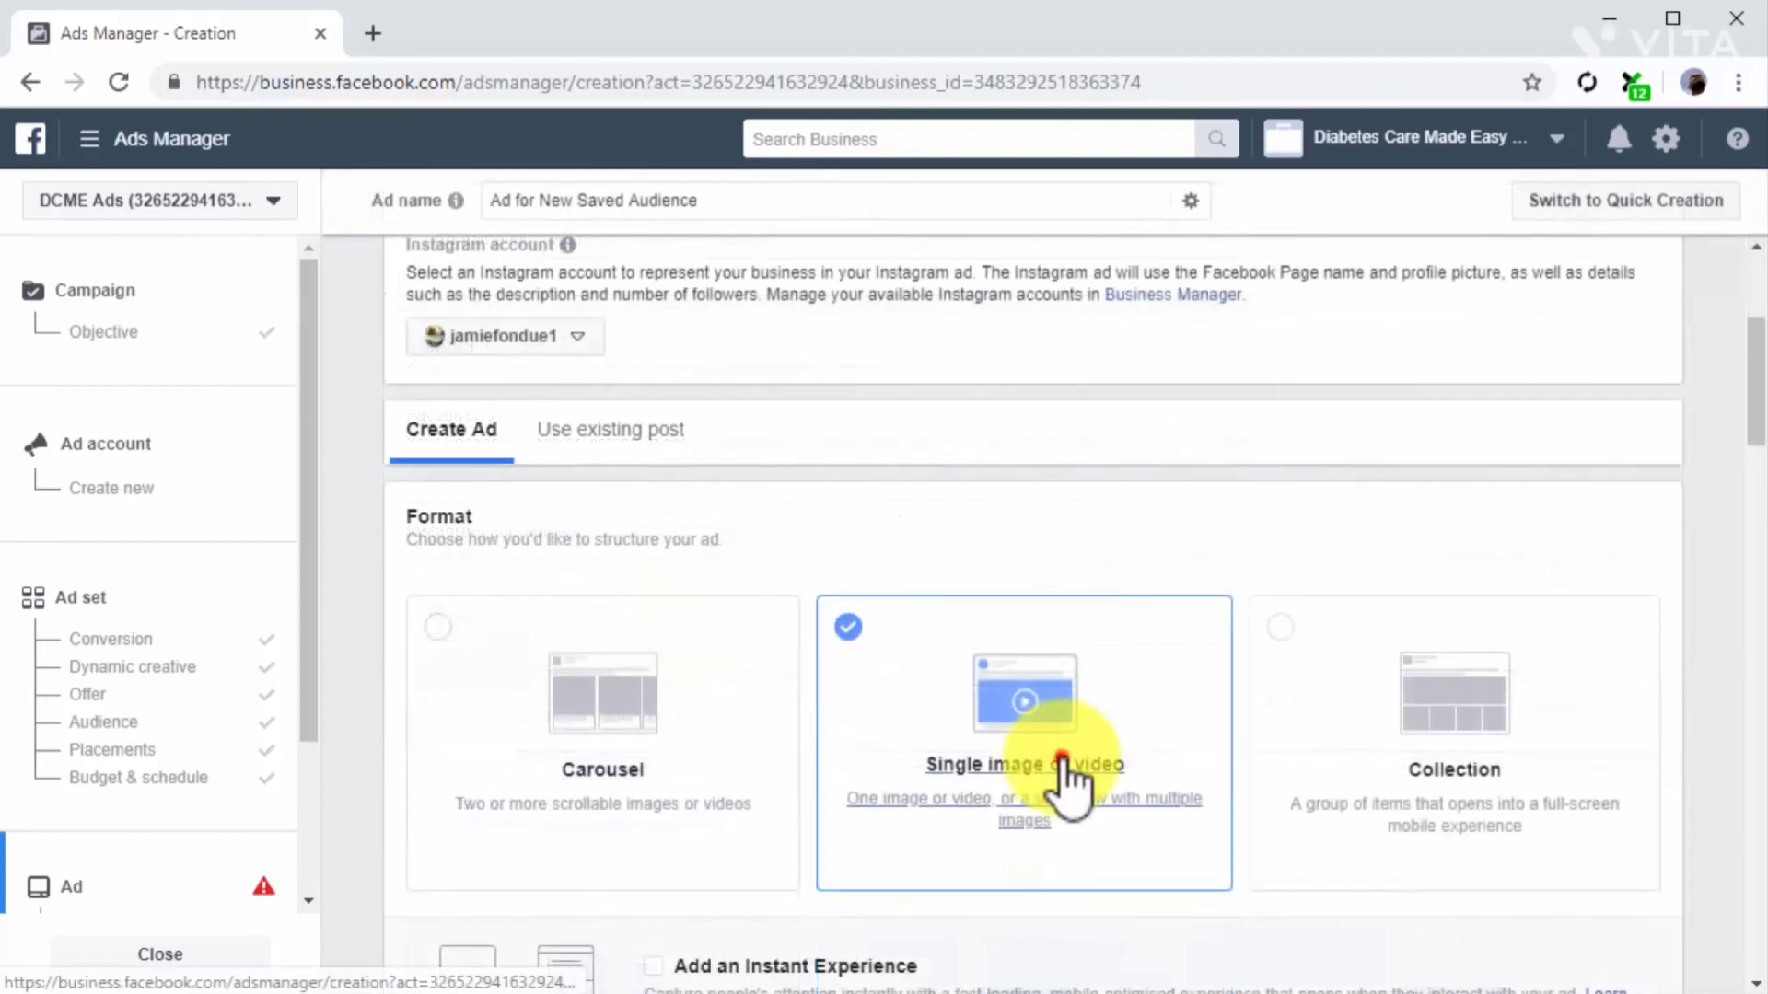
scroll(1063, 764, down, 9)
click(754, 681)
text(Get a printable version of our Diabetes Care Made Easy Mini Guide when you visit our site today.)
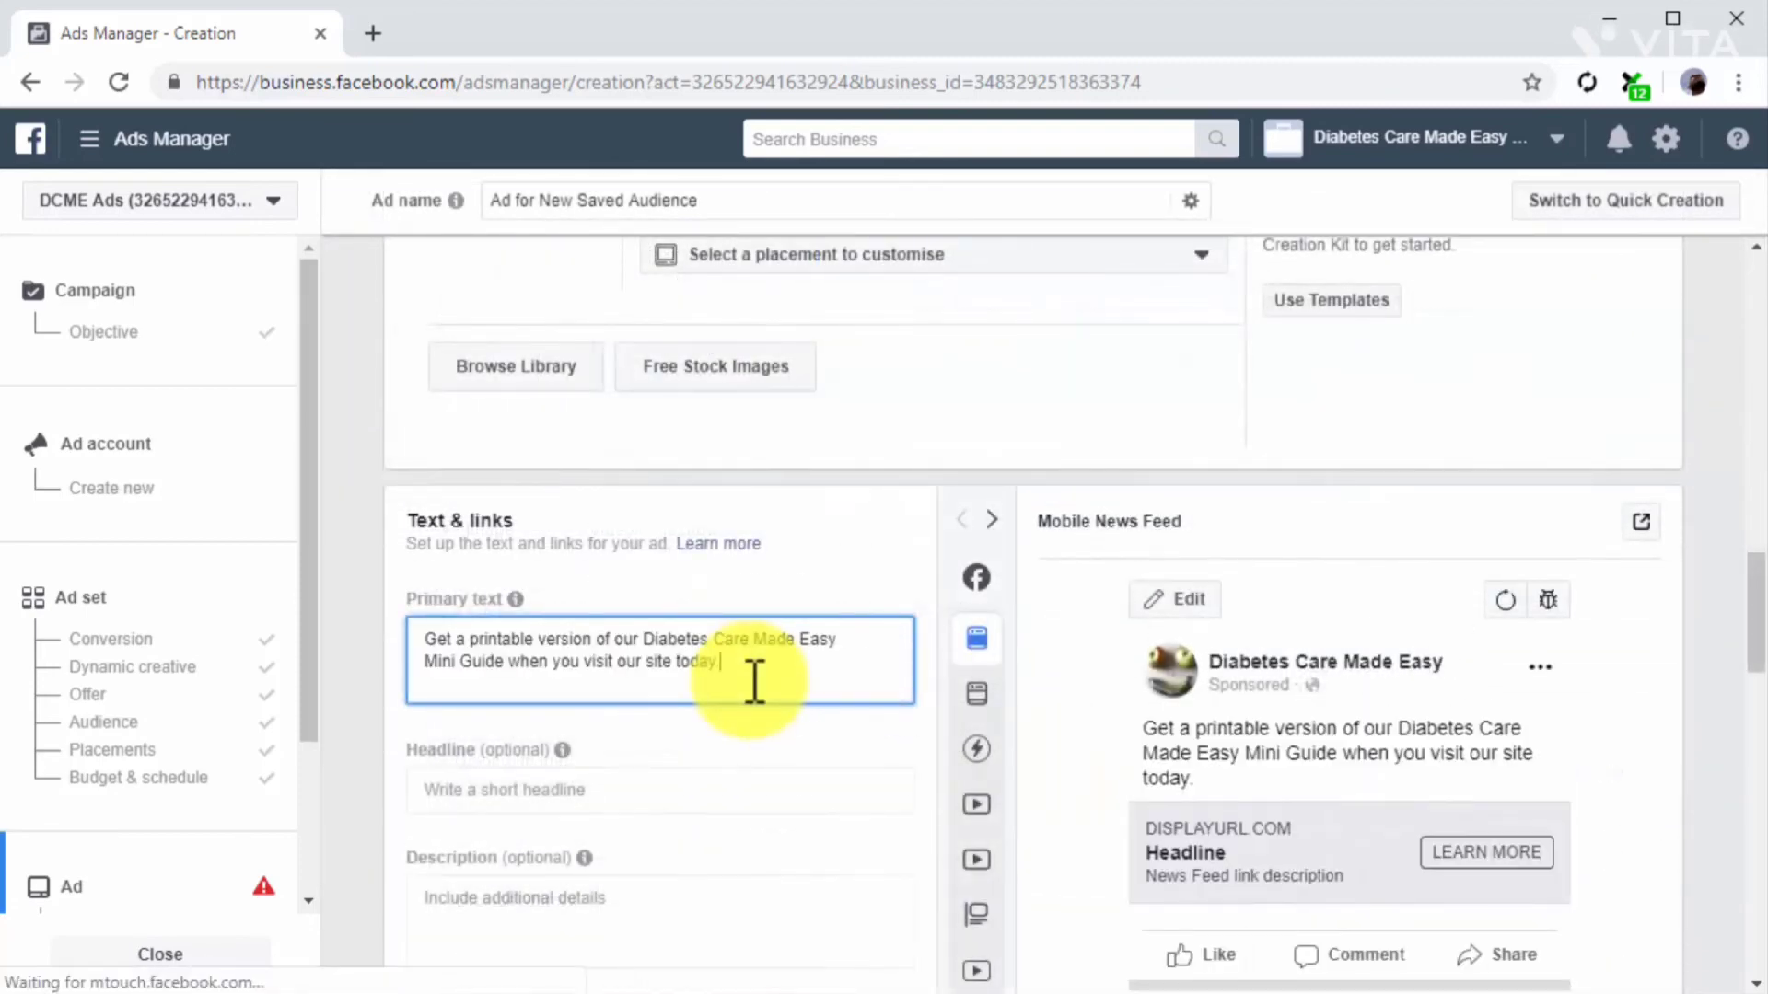
Set the ad's destination to the website diabetescaremadeeasy.com/dcme2 and preview the ad in Desktop News Feed and the following placement.
scroll(754, 681, down, 3)
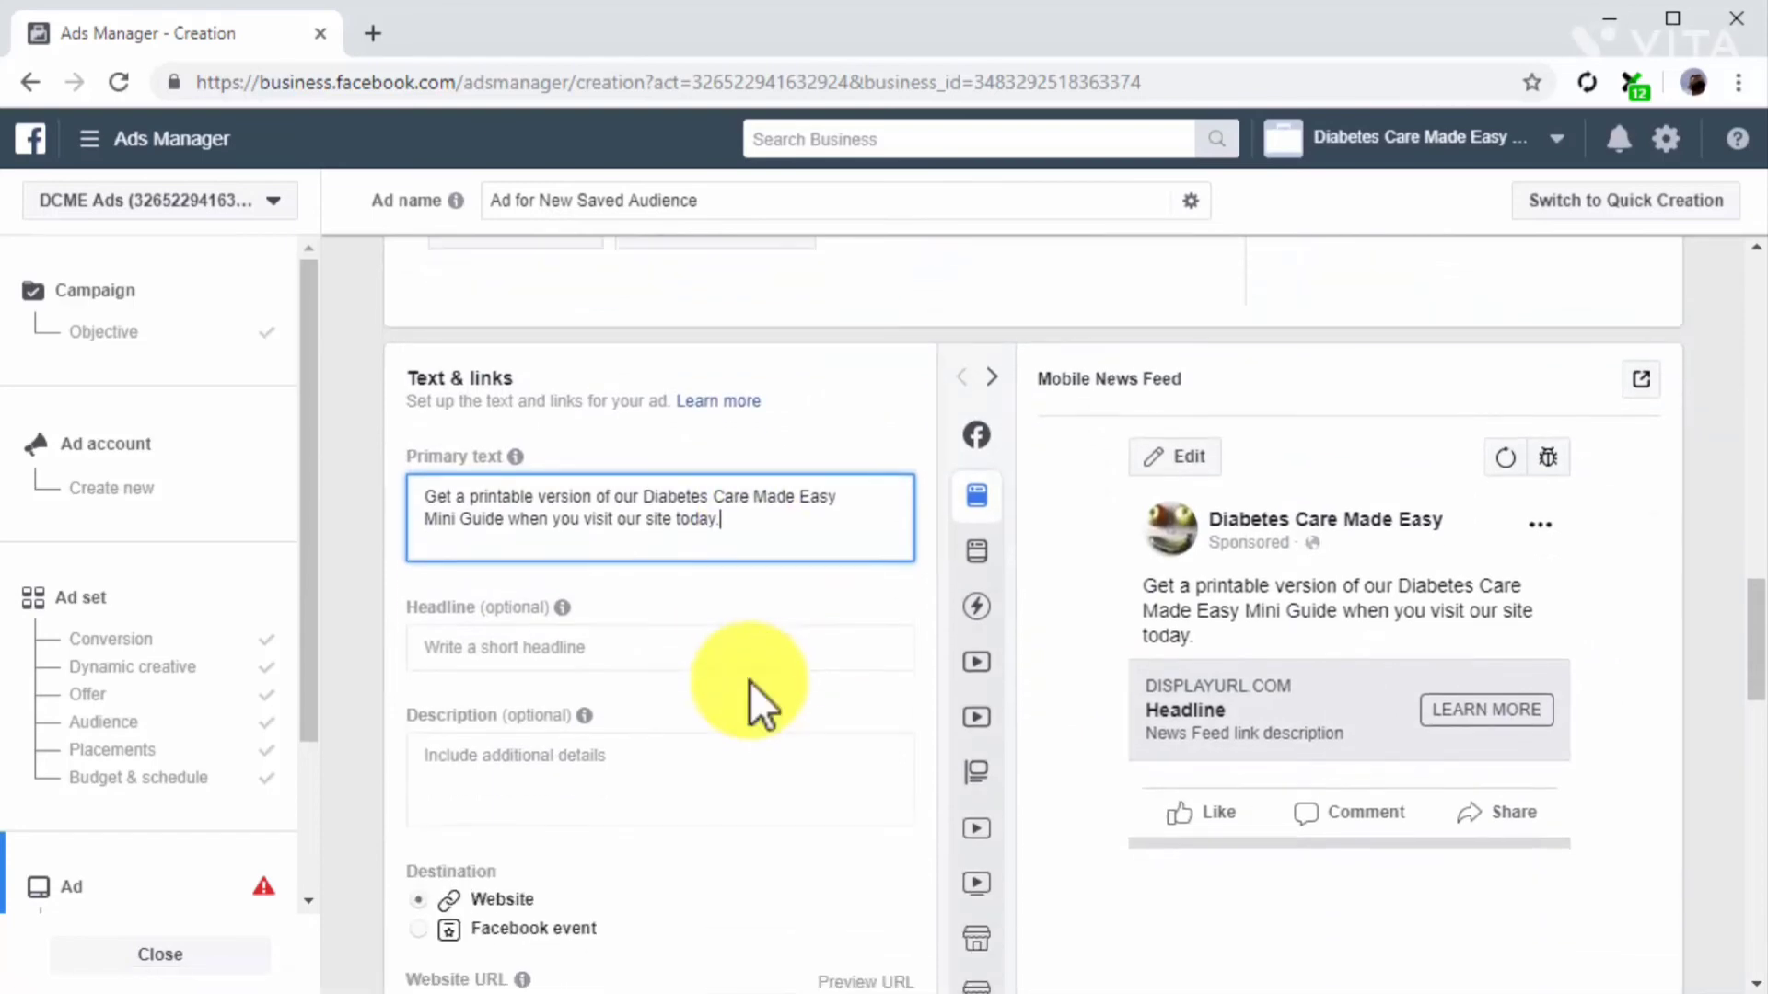
scroll(751, 683, down, 2)
click(443, 622)
click(540, 743)
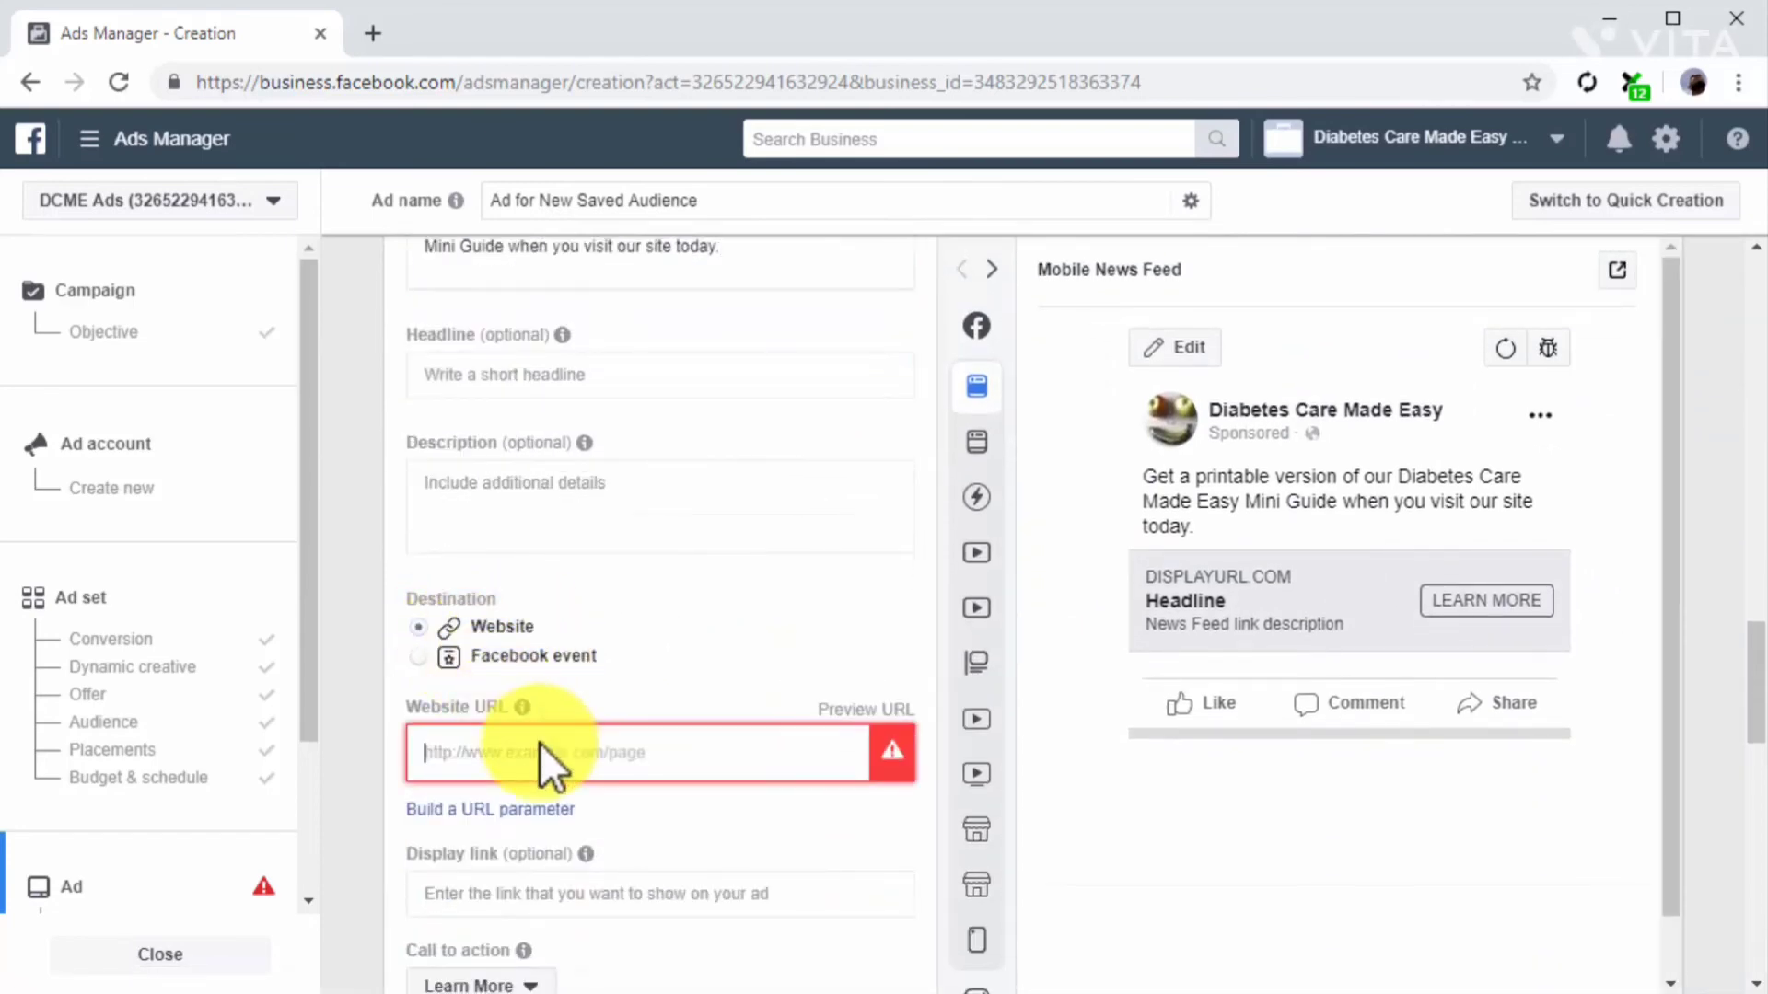
text(diabetescaremadeeasy.com/dcme2)
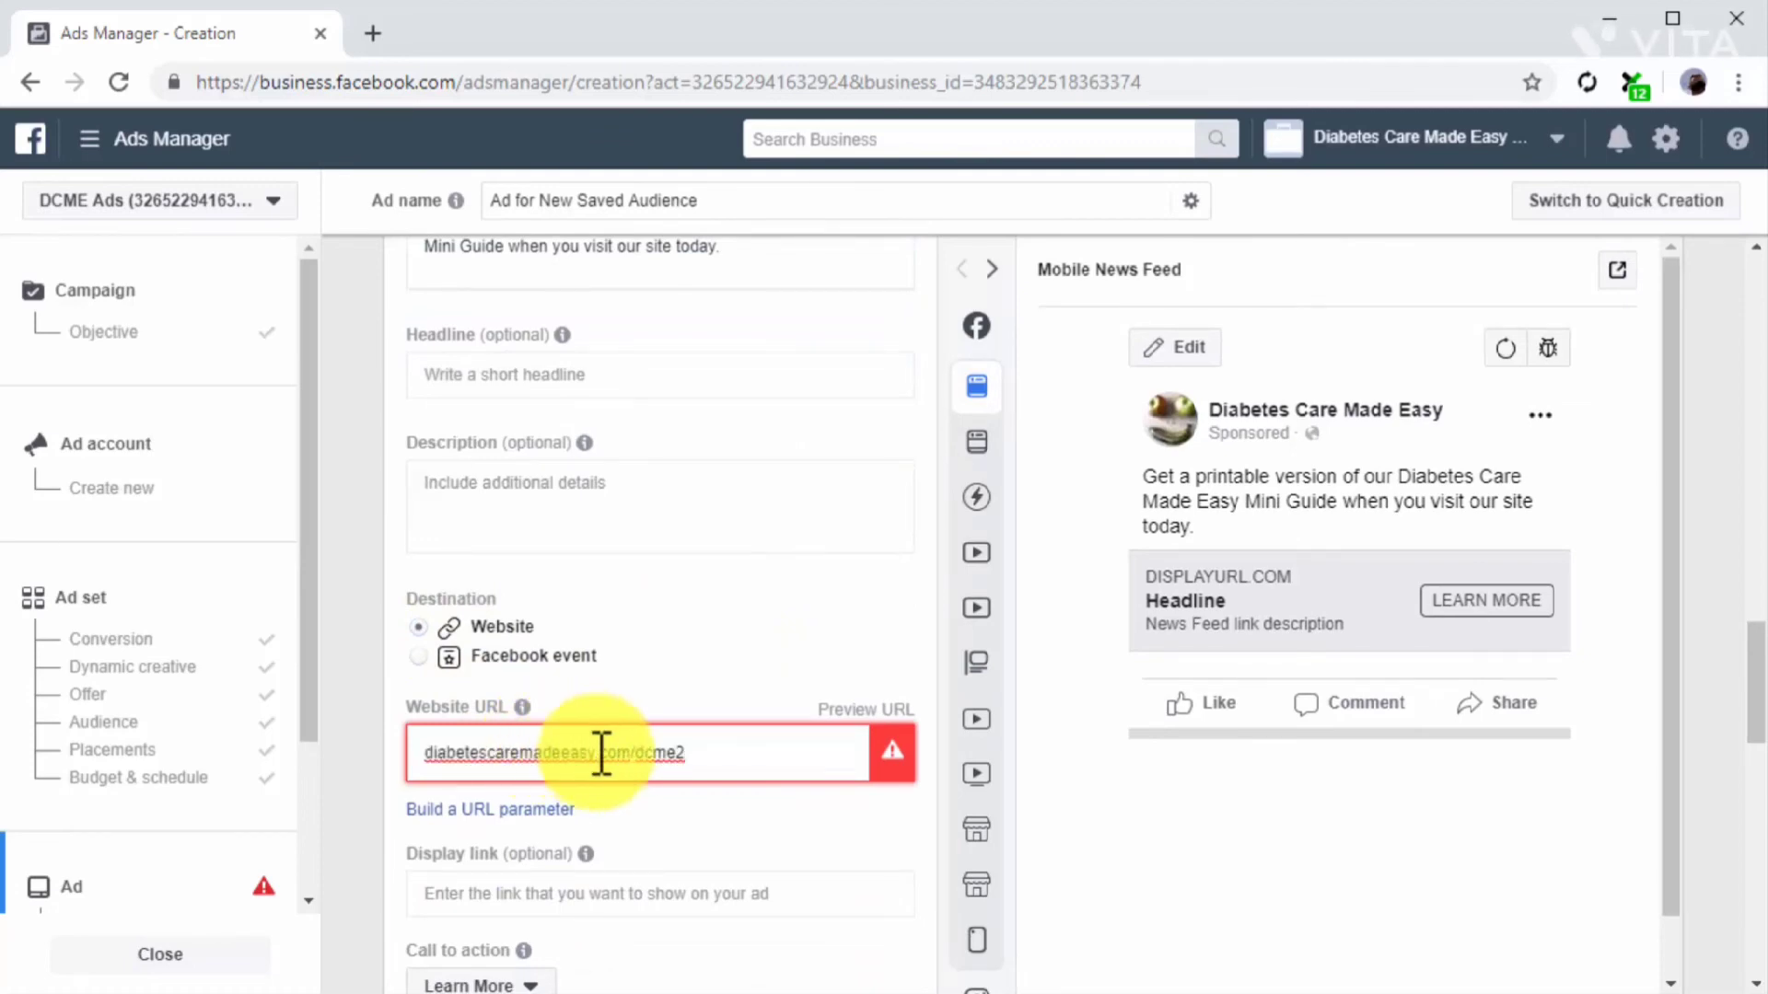
click(770, 798)
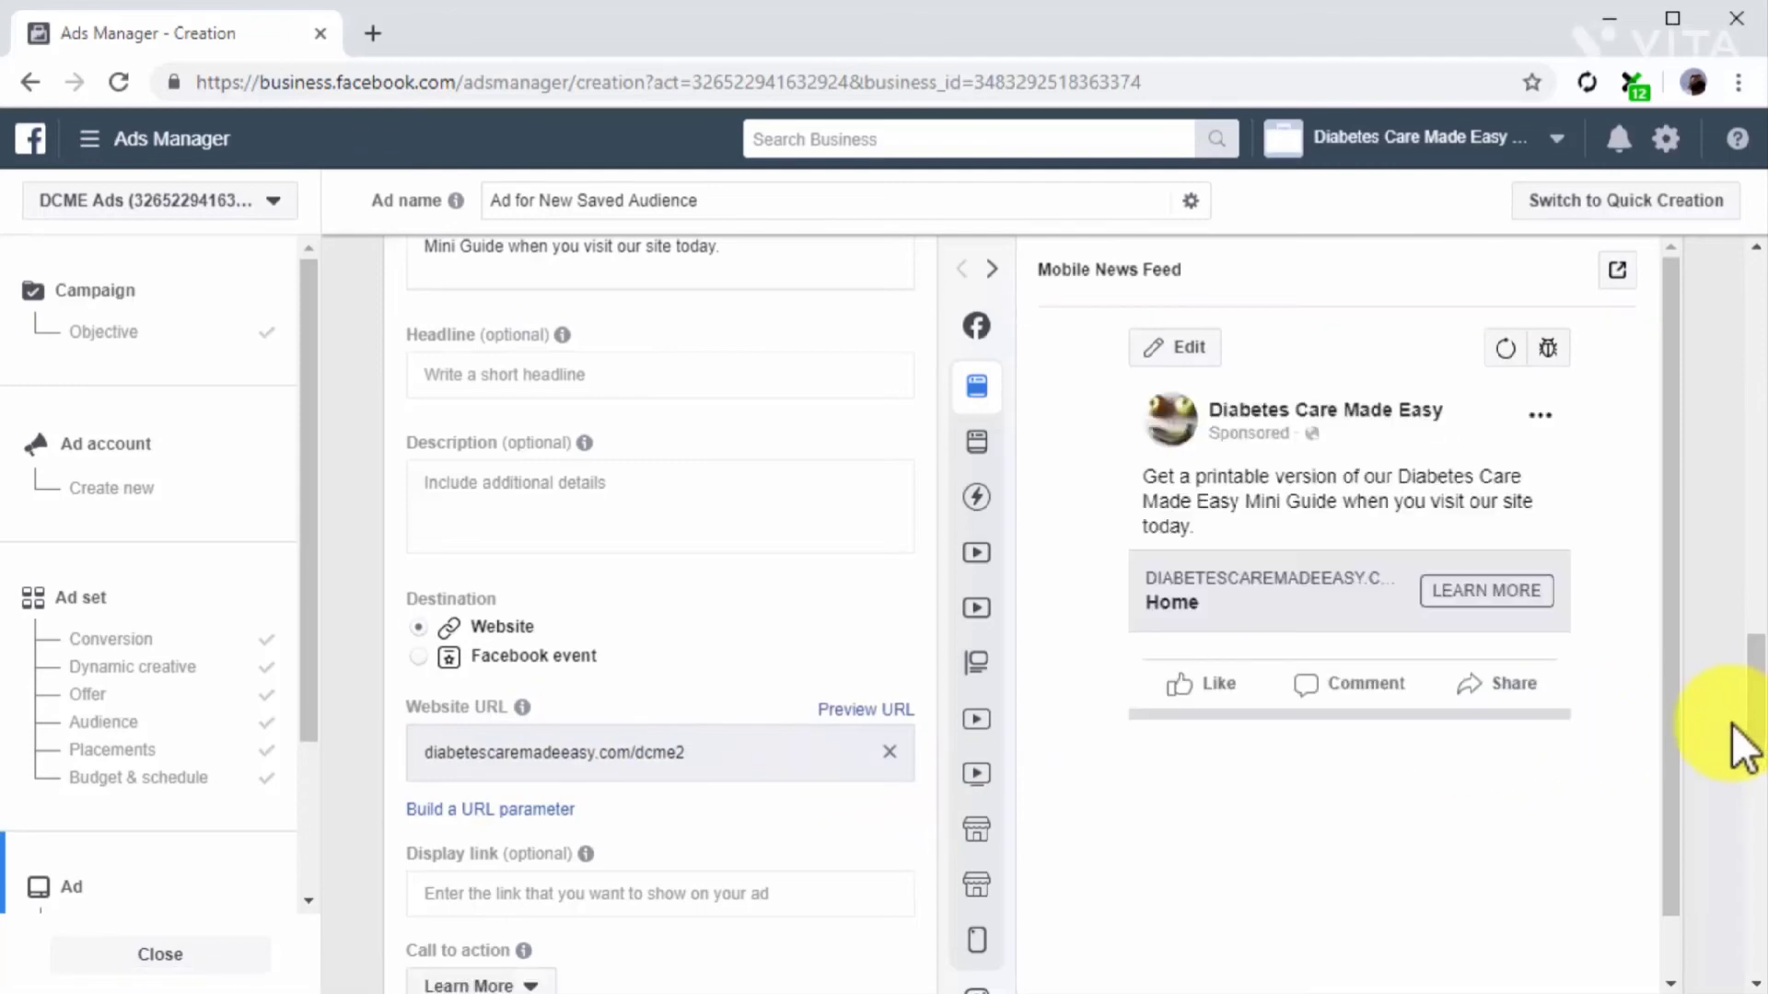
click(993, 270)
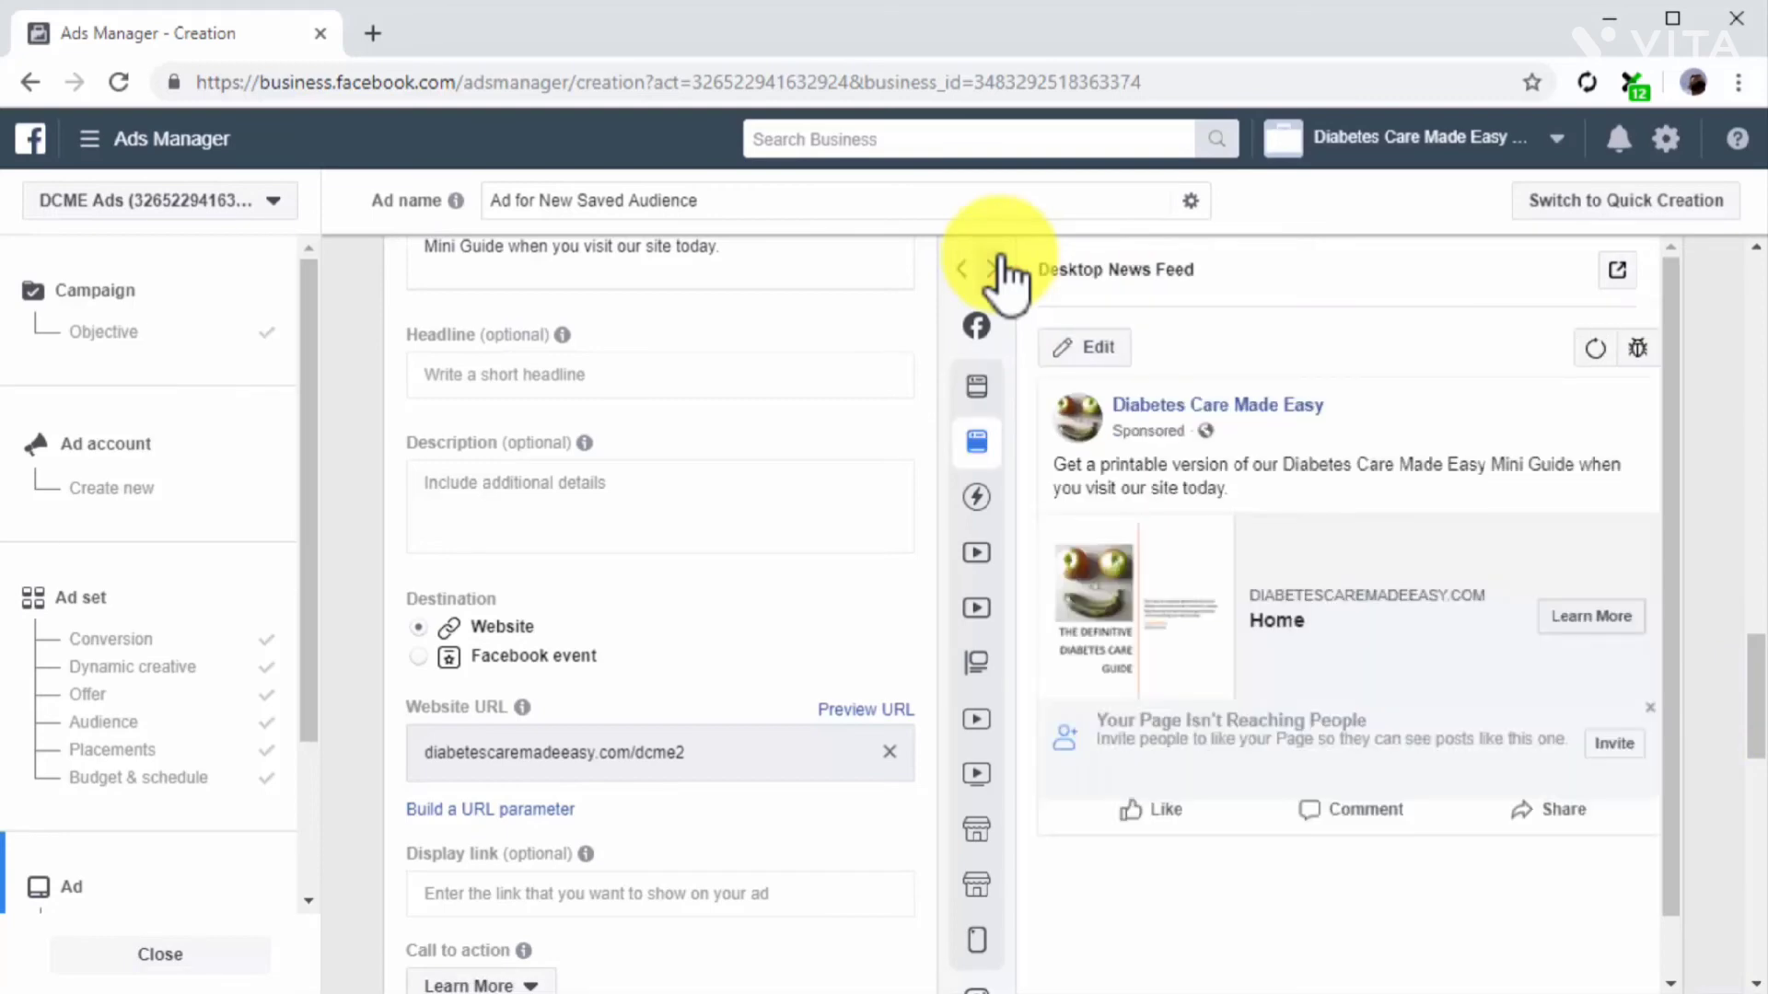
click(999, 268)
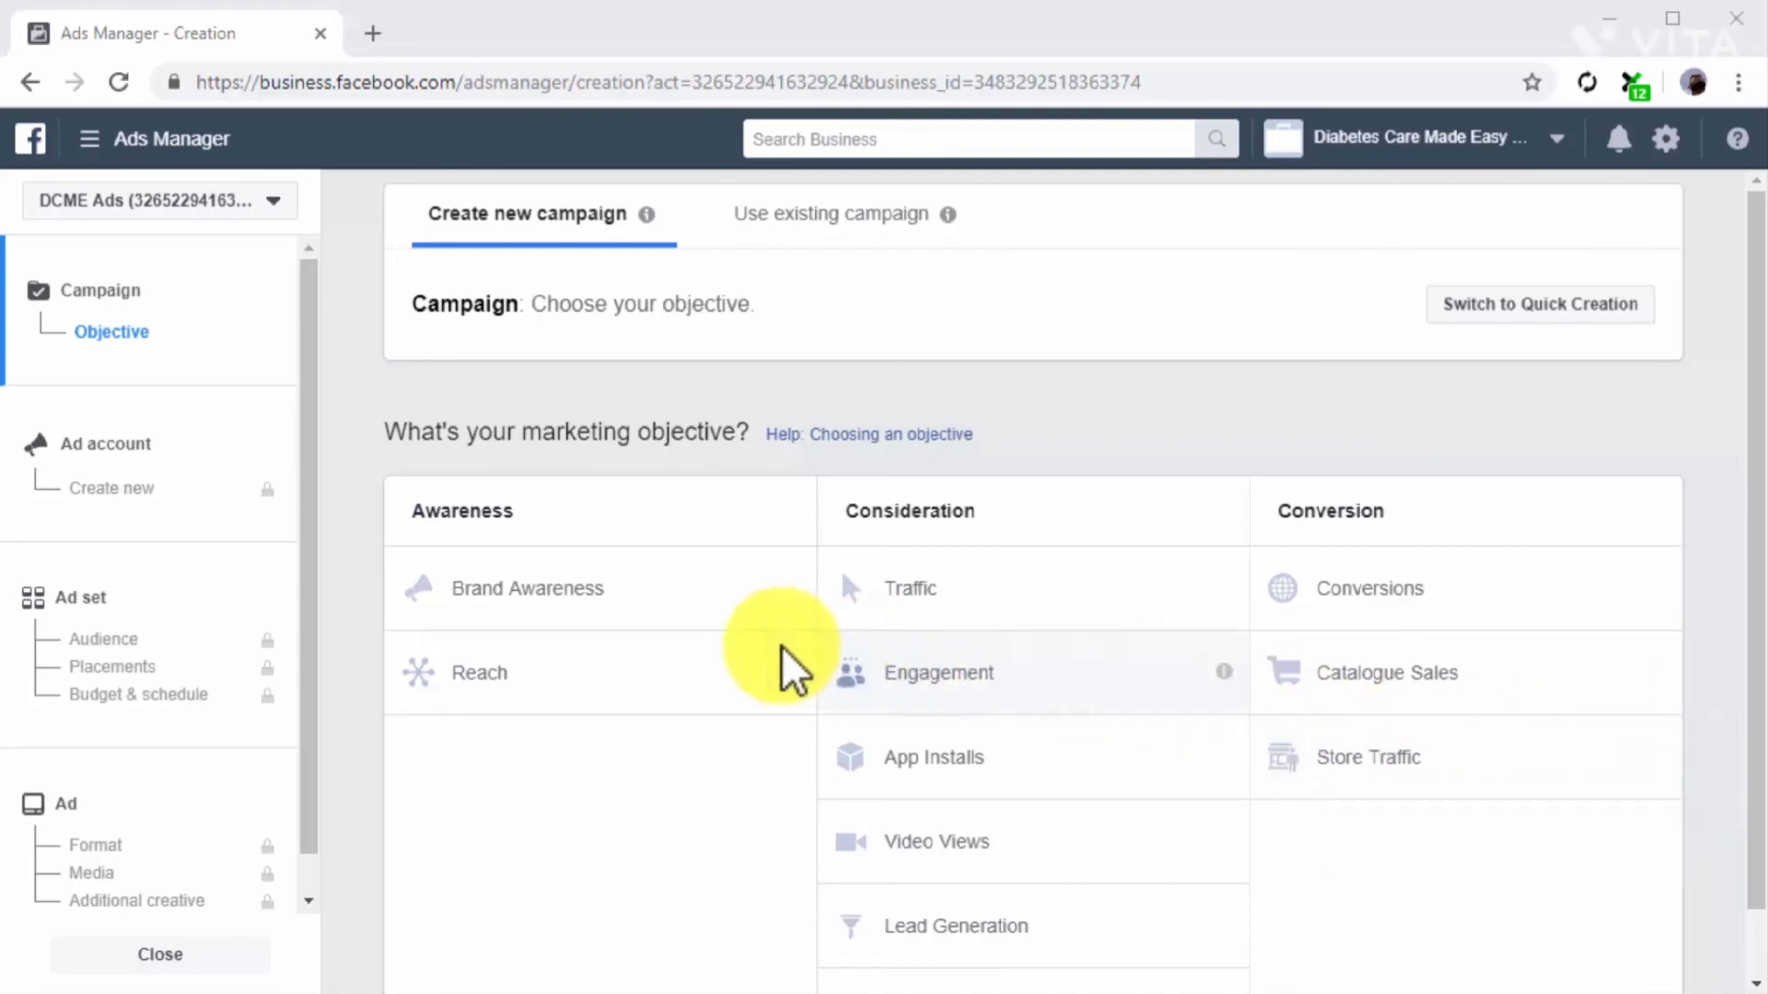
Choose the Reach objective for another new campaign and name its ad set "Ad Campaign For Lookalike Audience".
click(702, 645)
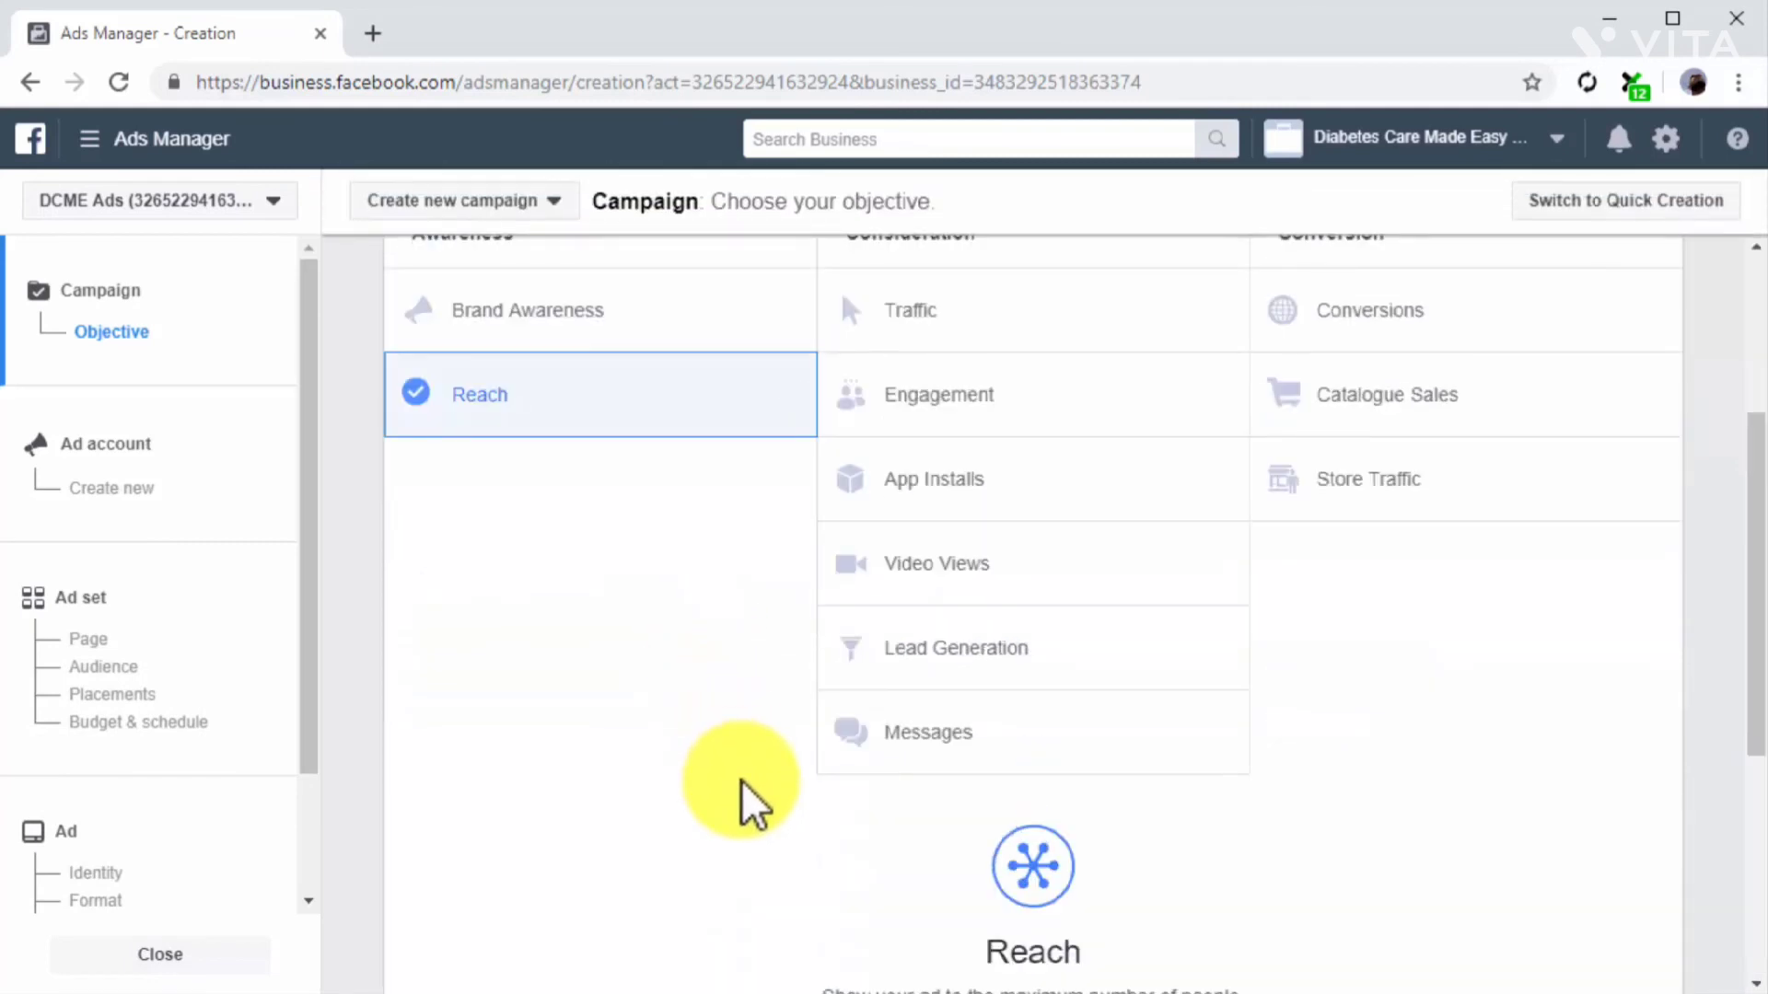
scroll(742, 781, down, 5)
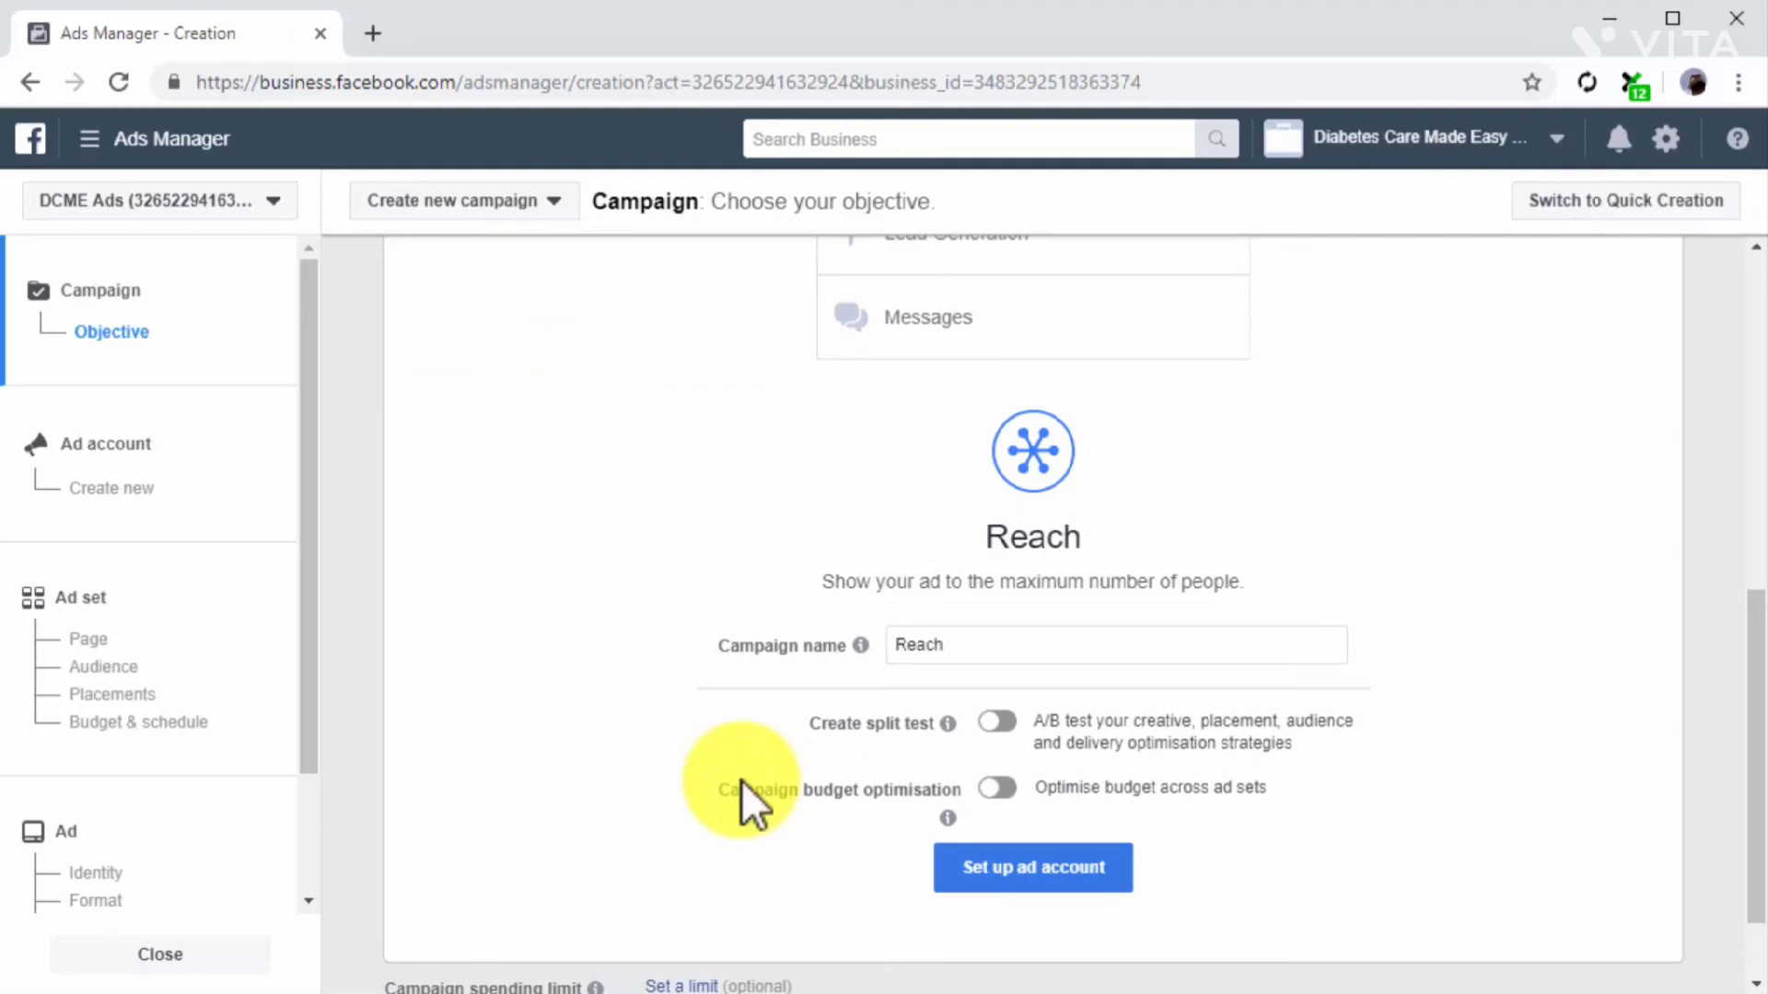
click(274, 565)
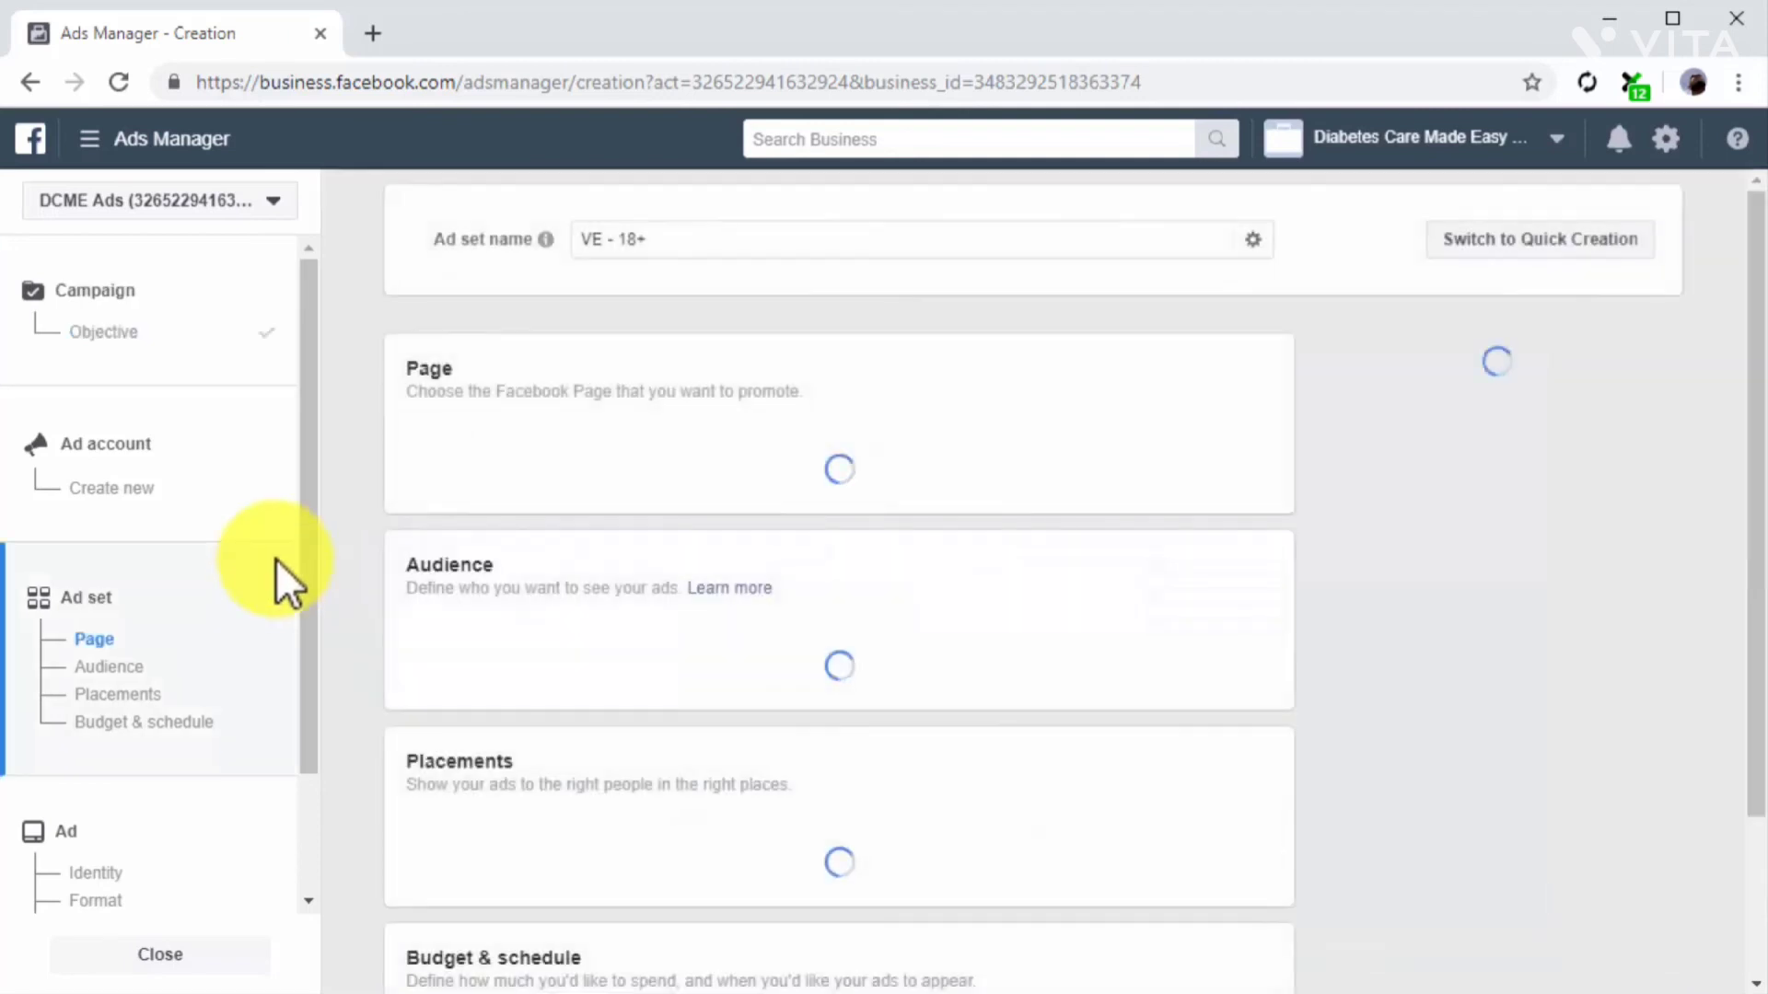
triple_click(810, 248)
text(Ad Campaign For Lookalike Audience)
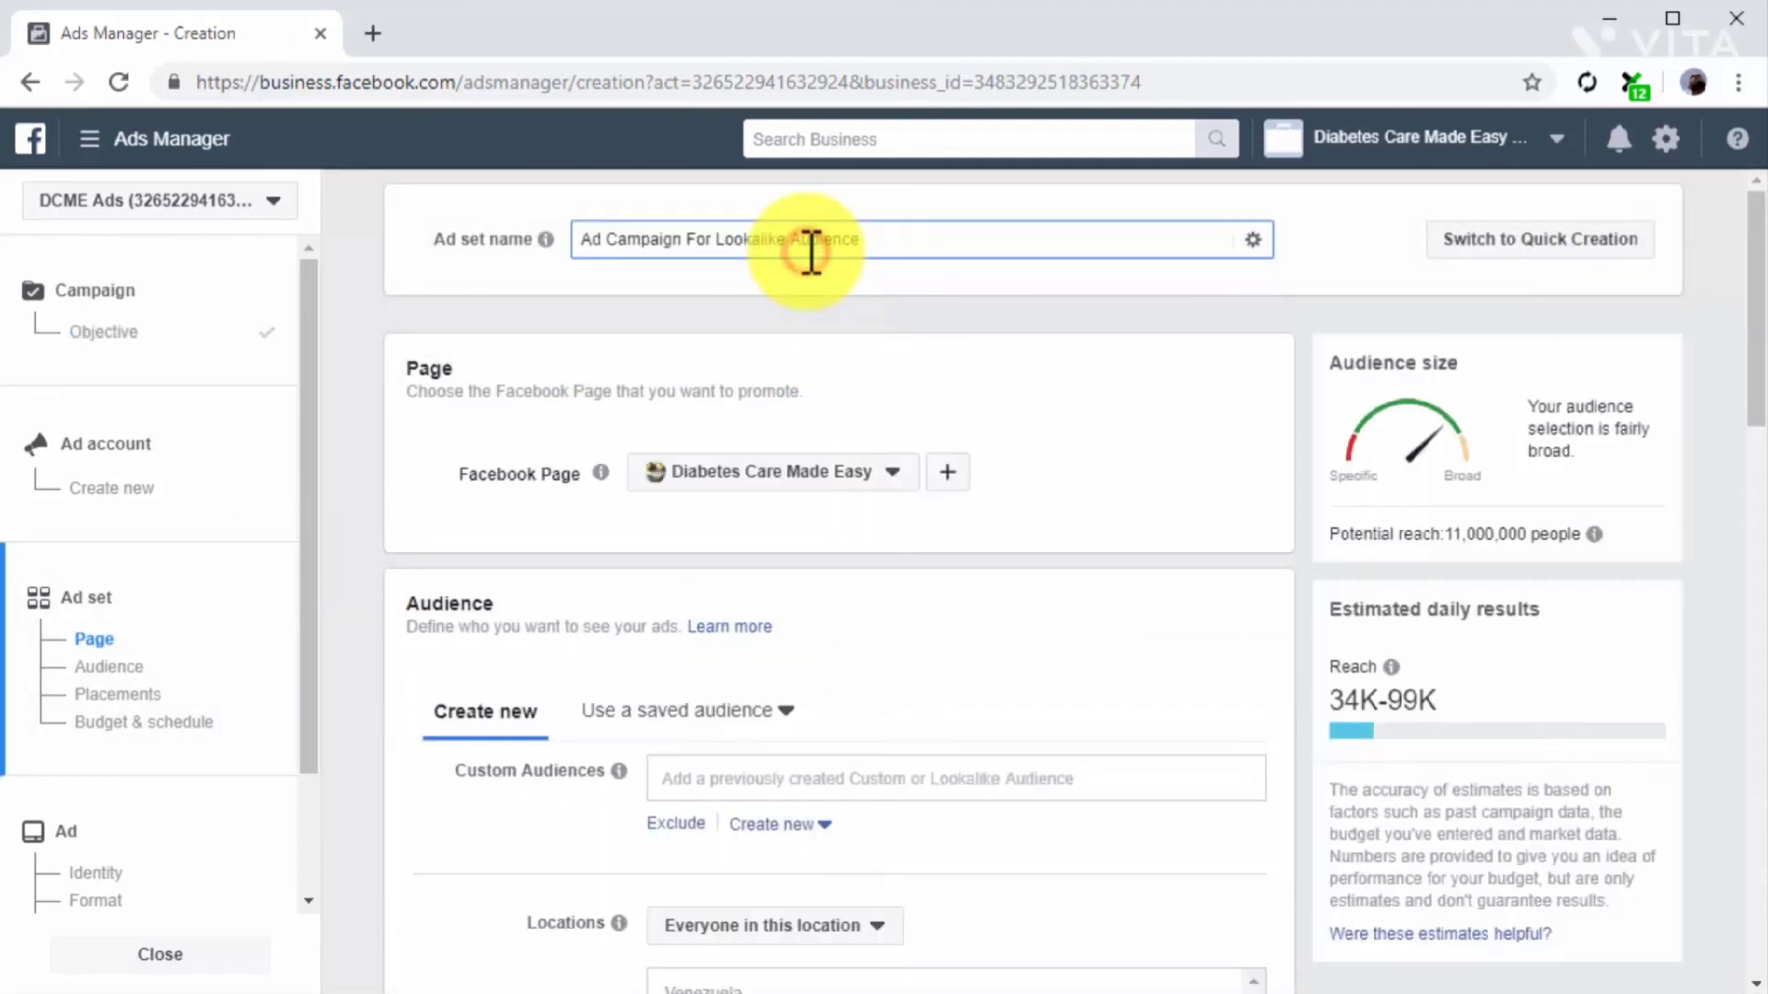
Keep Diabetes Care Made Easy as the promoted page and add the lookalike audience "Lookalike (US, 1%) - Custom Page Audience".
click(888, 477)
scroll(861, 566, down, 2)
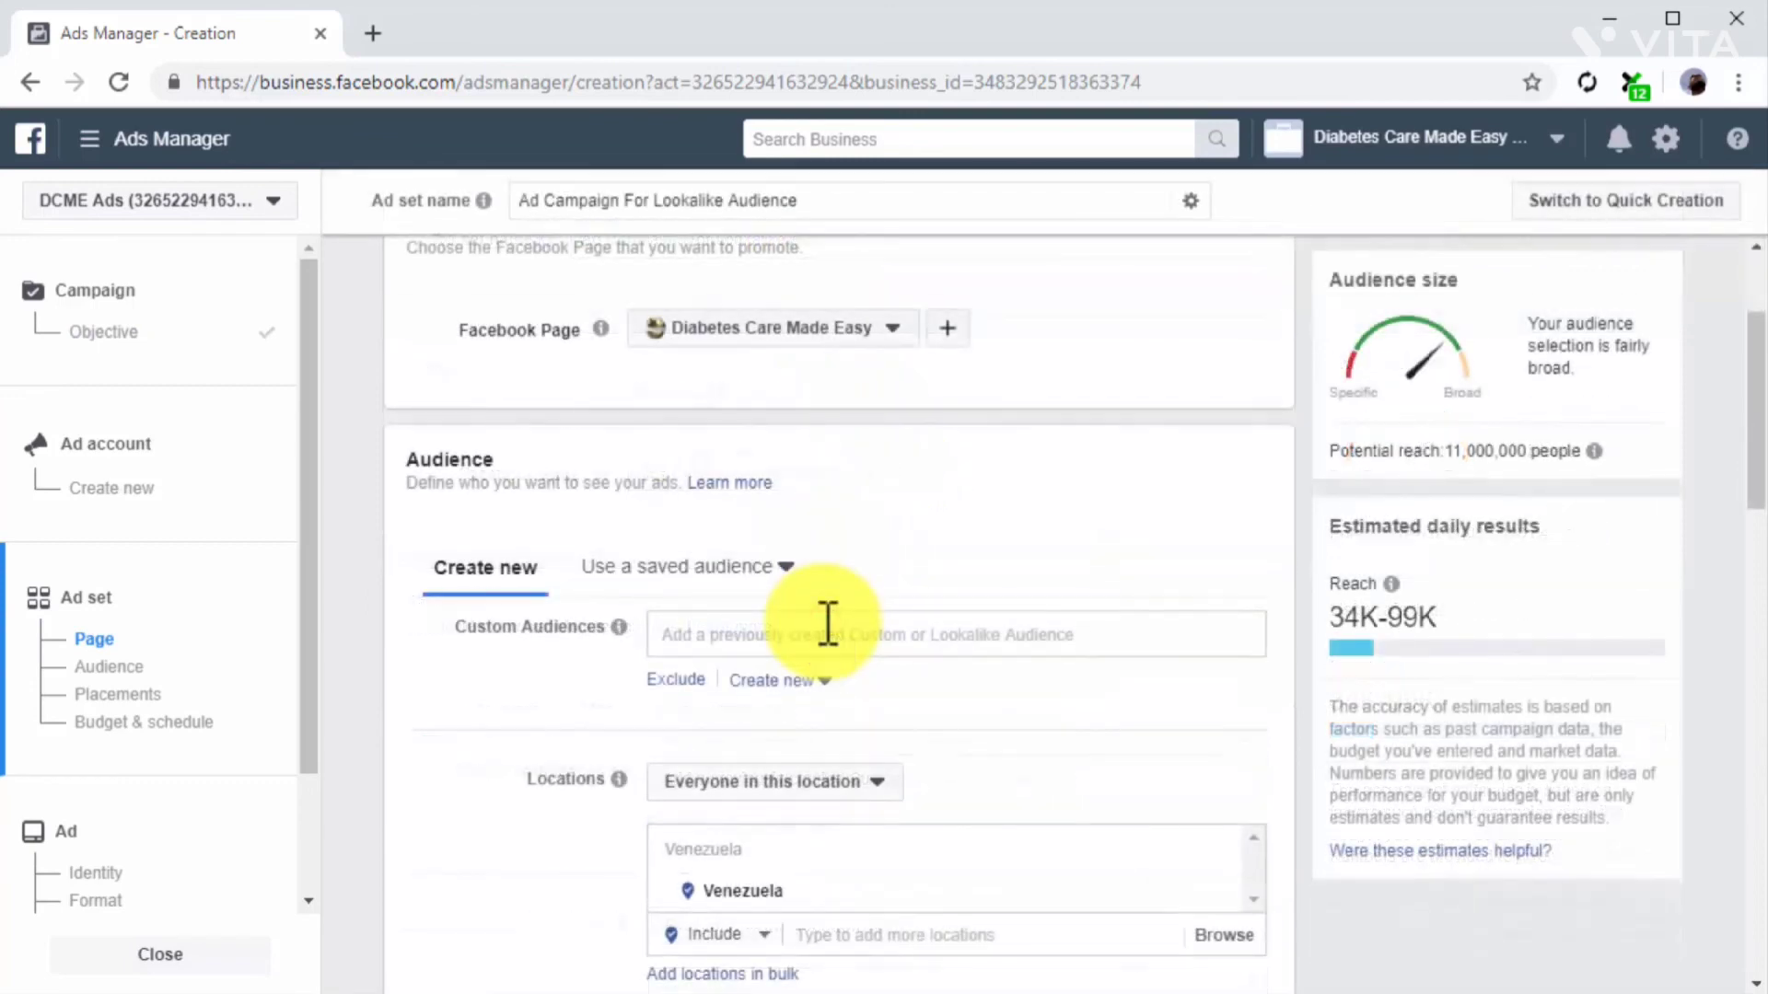
click(827, 634)
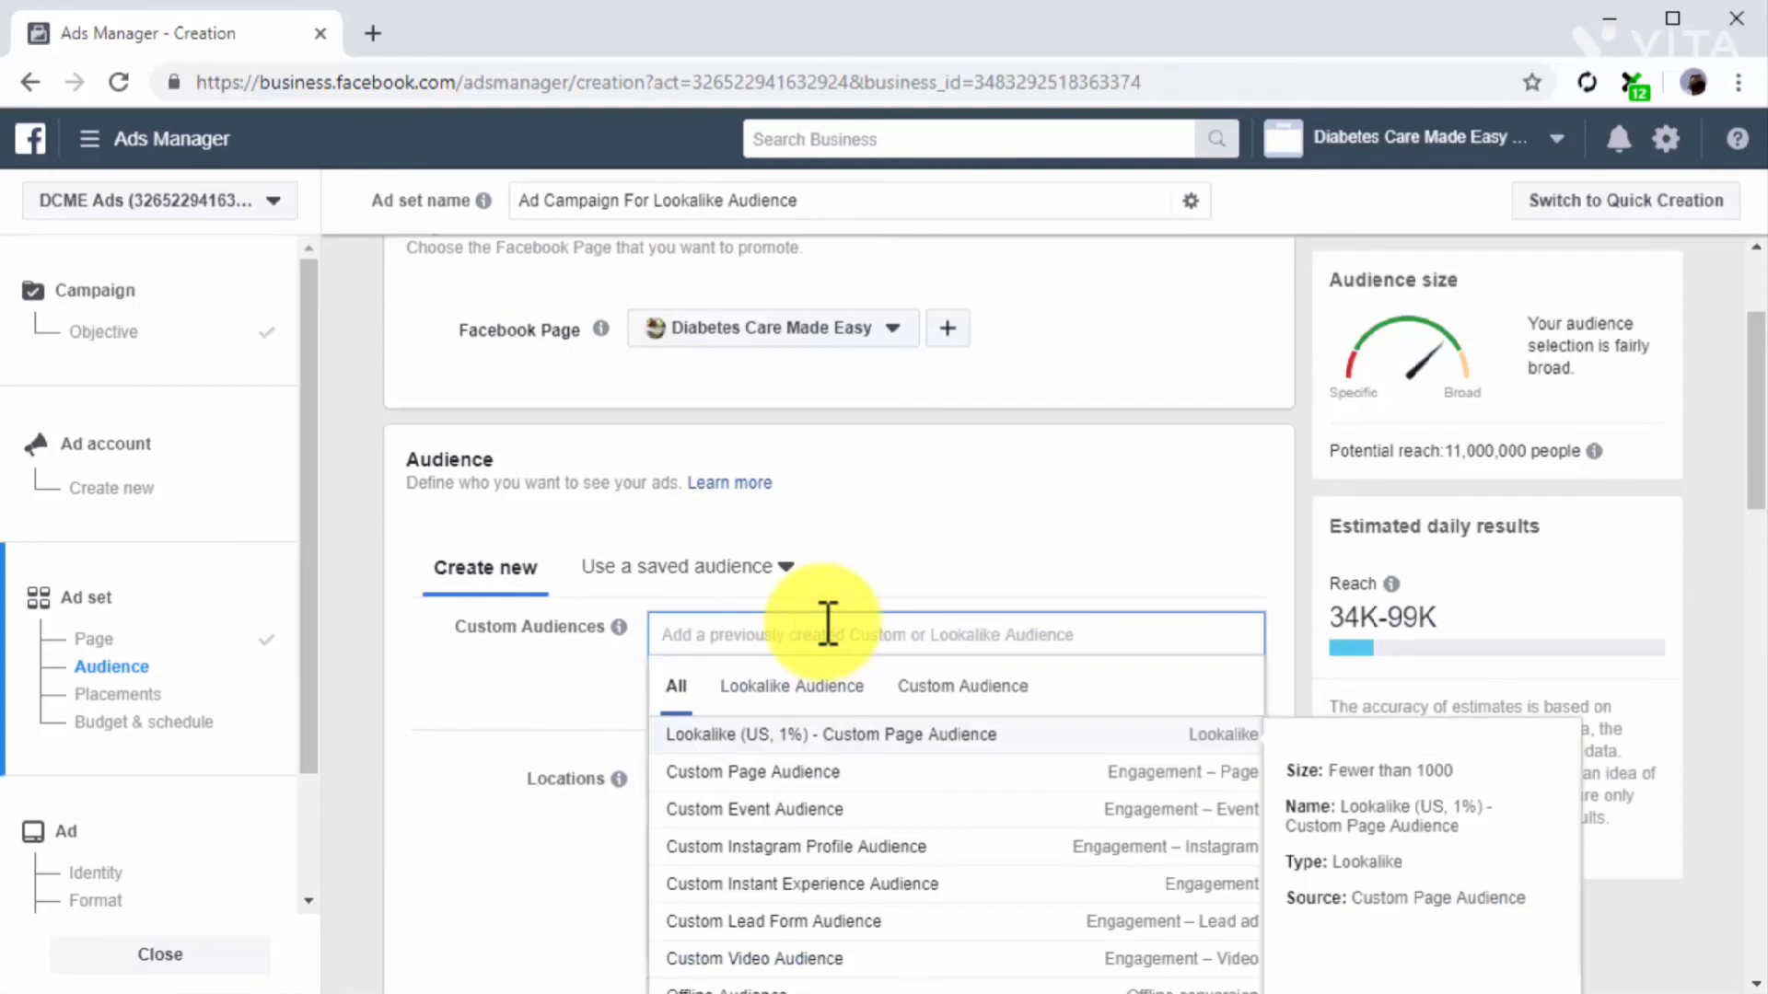
click(829, 686)
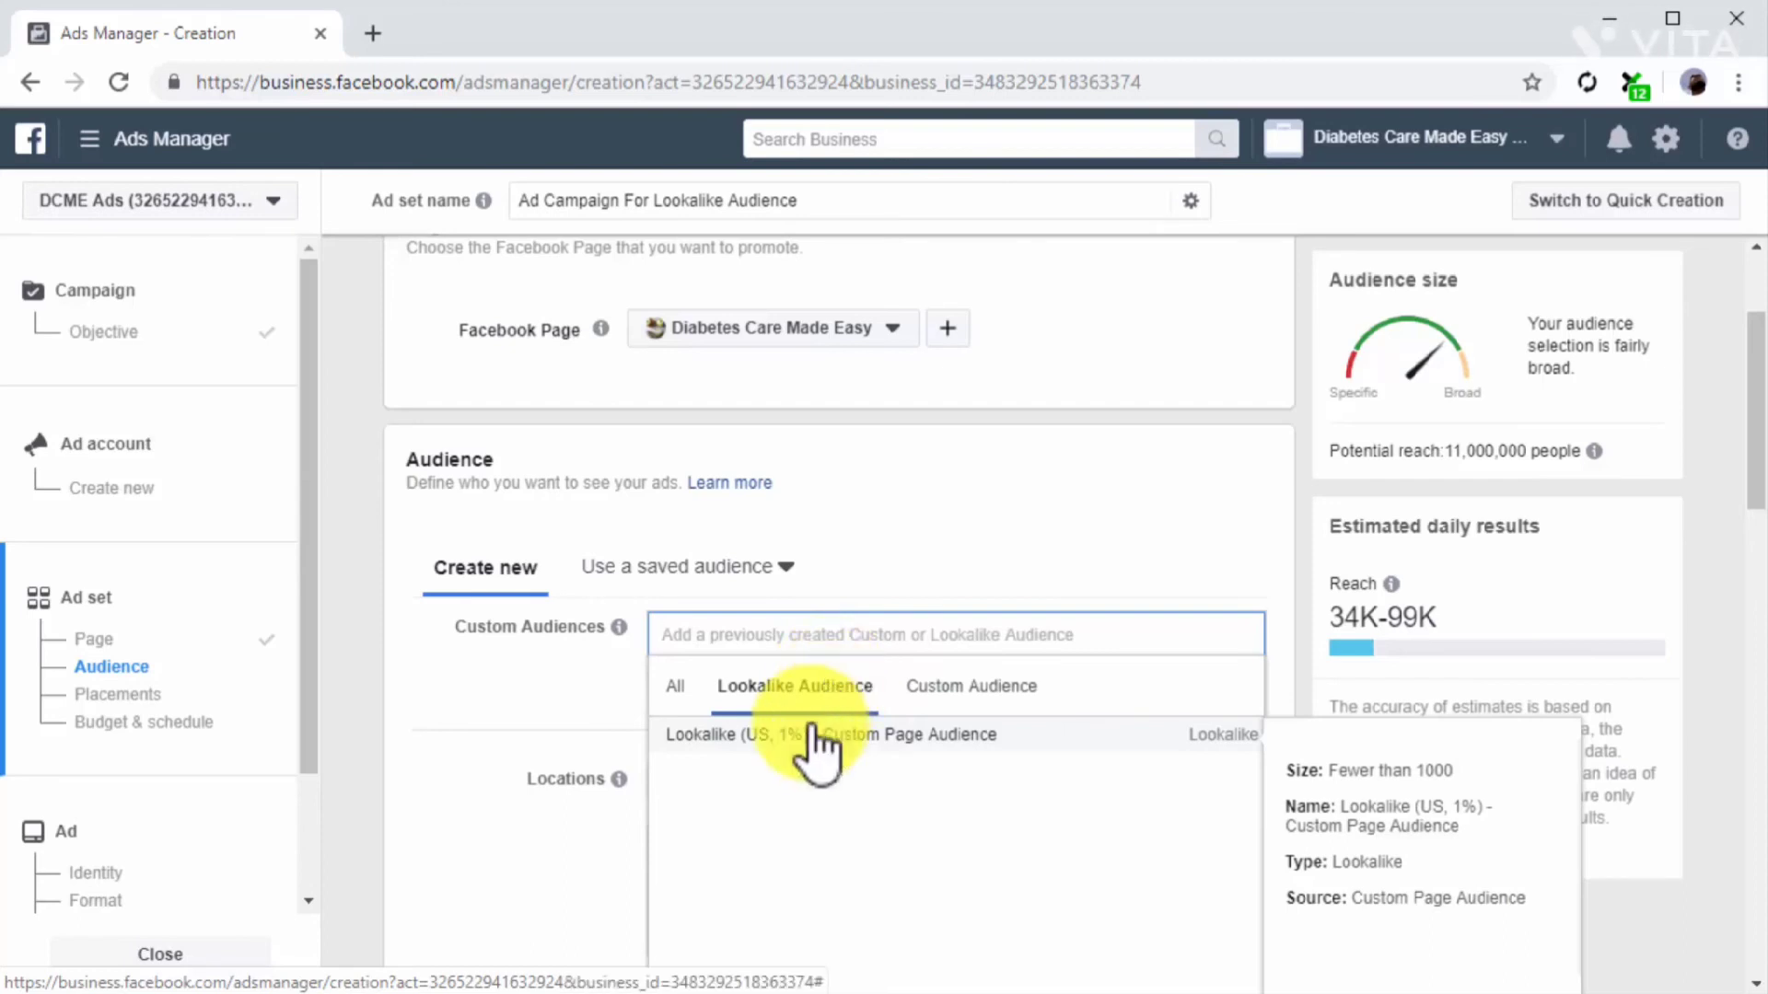
click(808, 734)
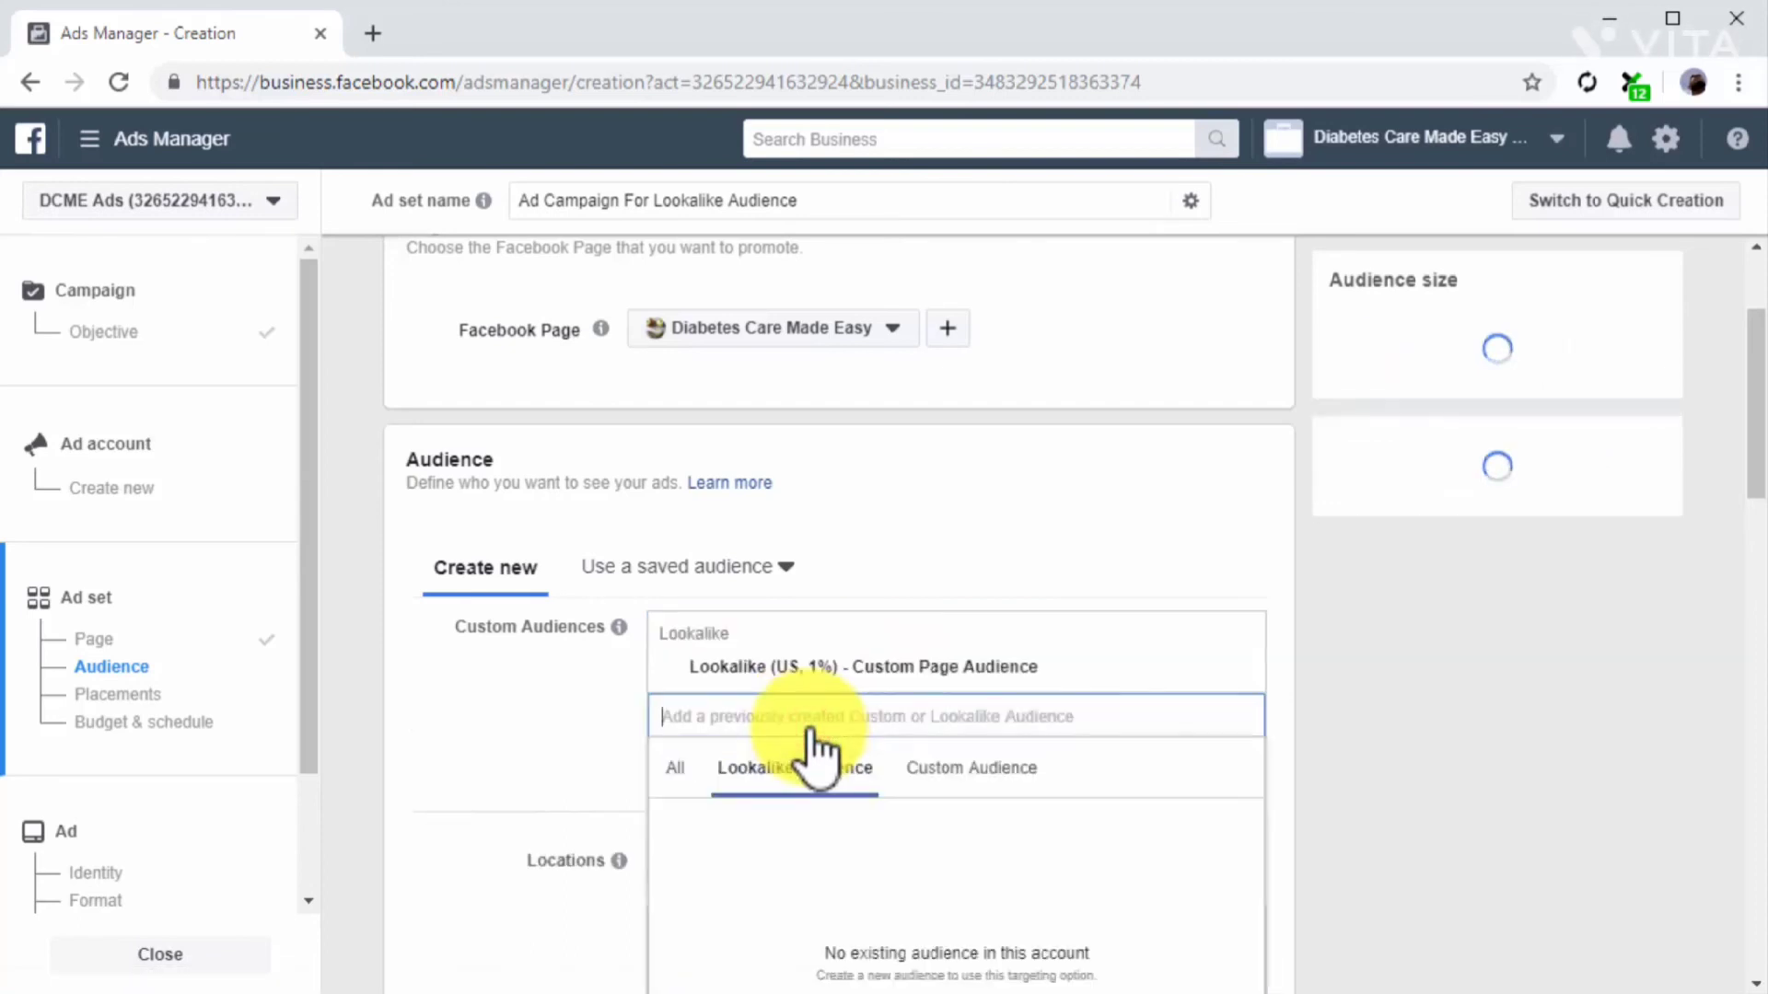
click(565, 707)
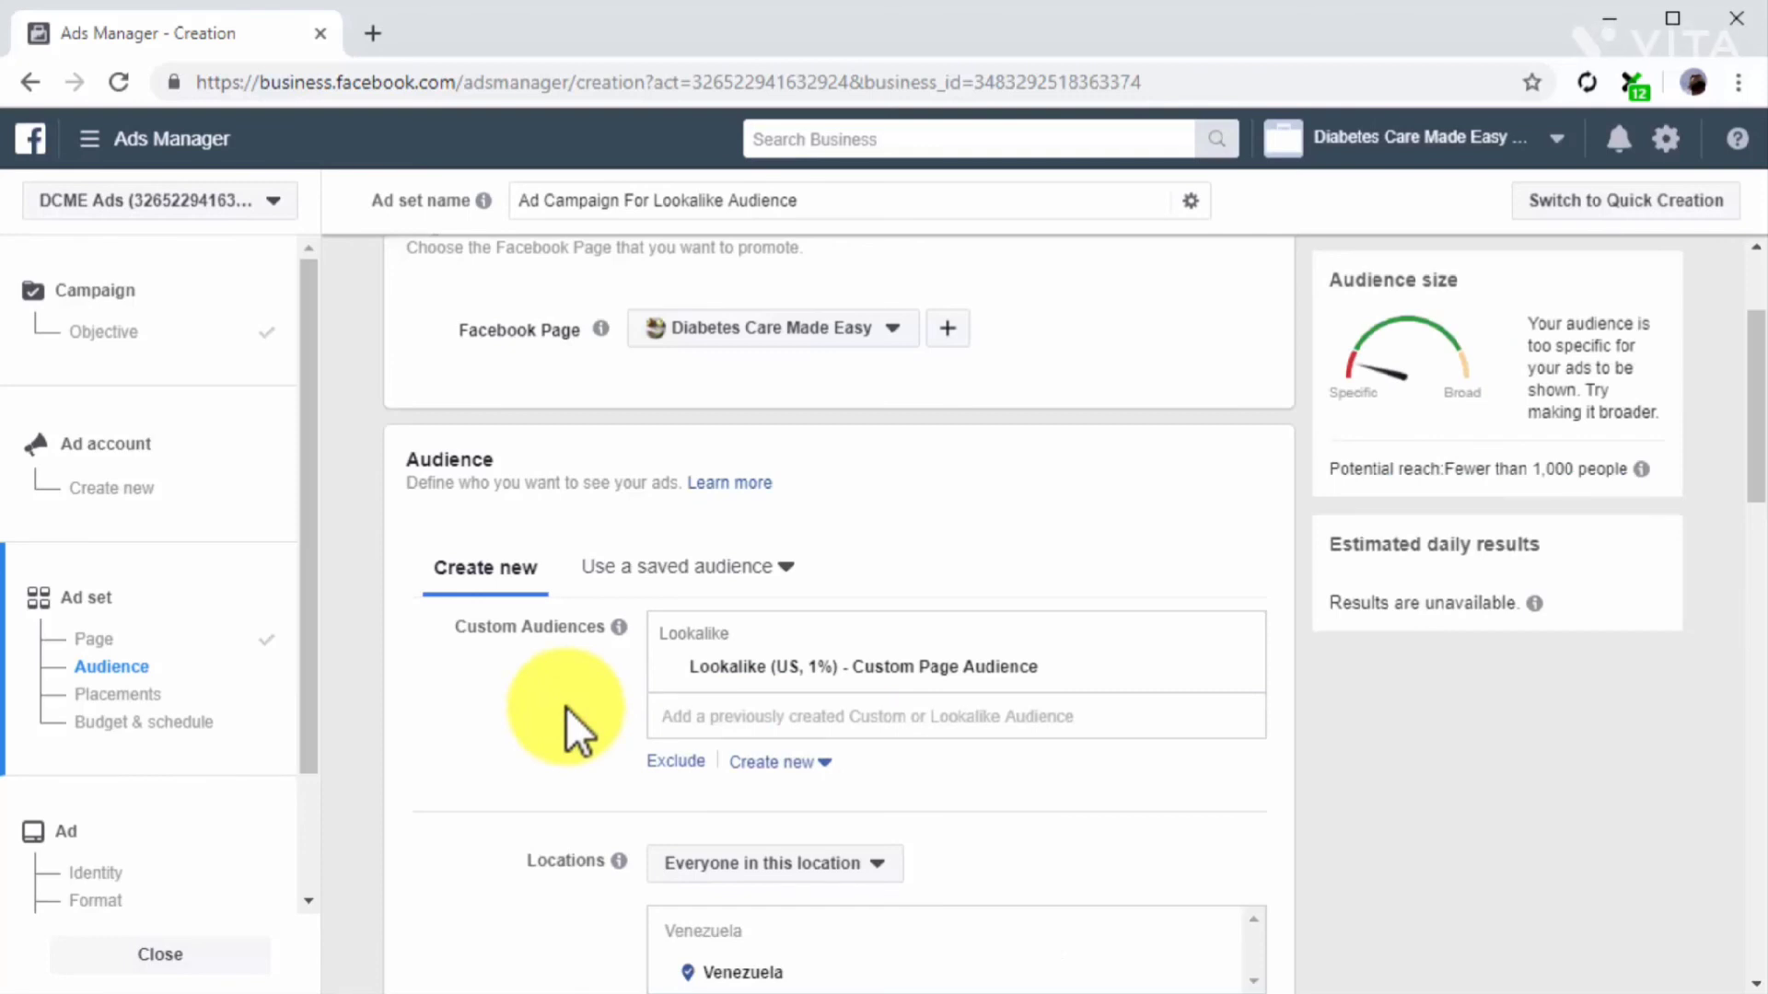
Add a Facebook Pages connection to the audience that excludes people who like the Page.
scroll(566, 705, down, 7)
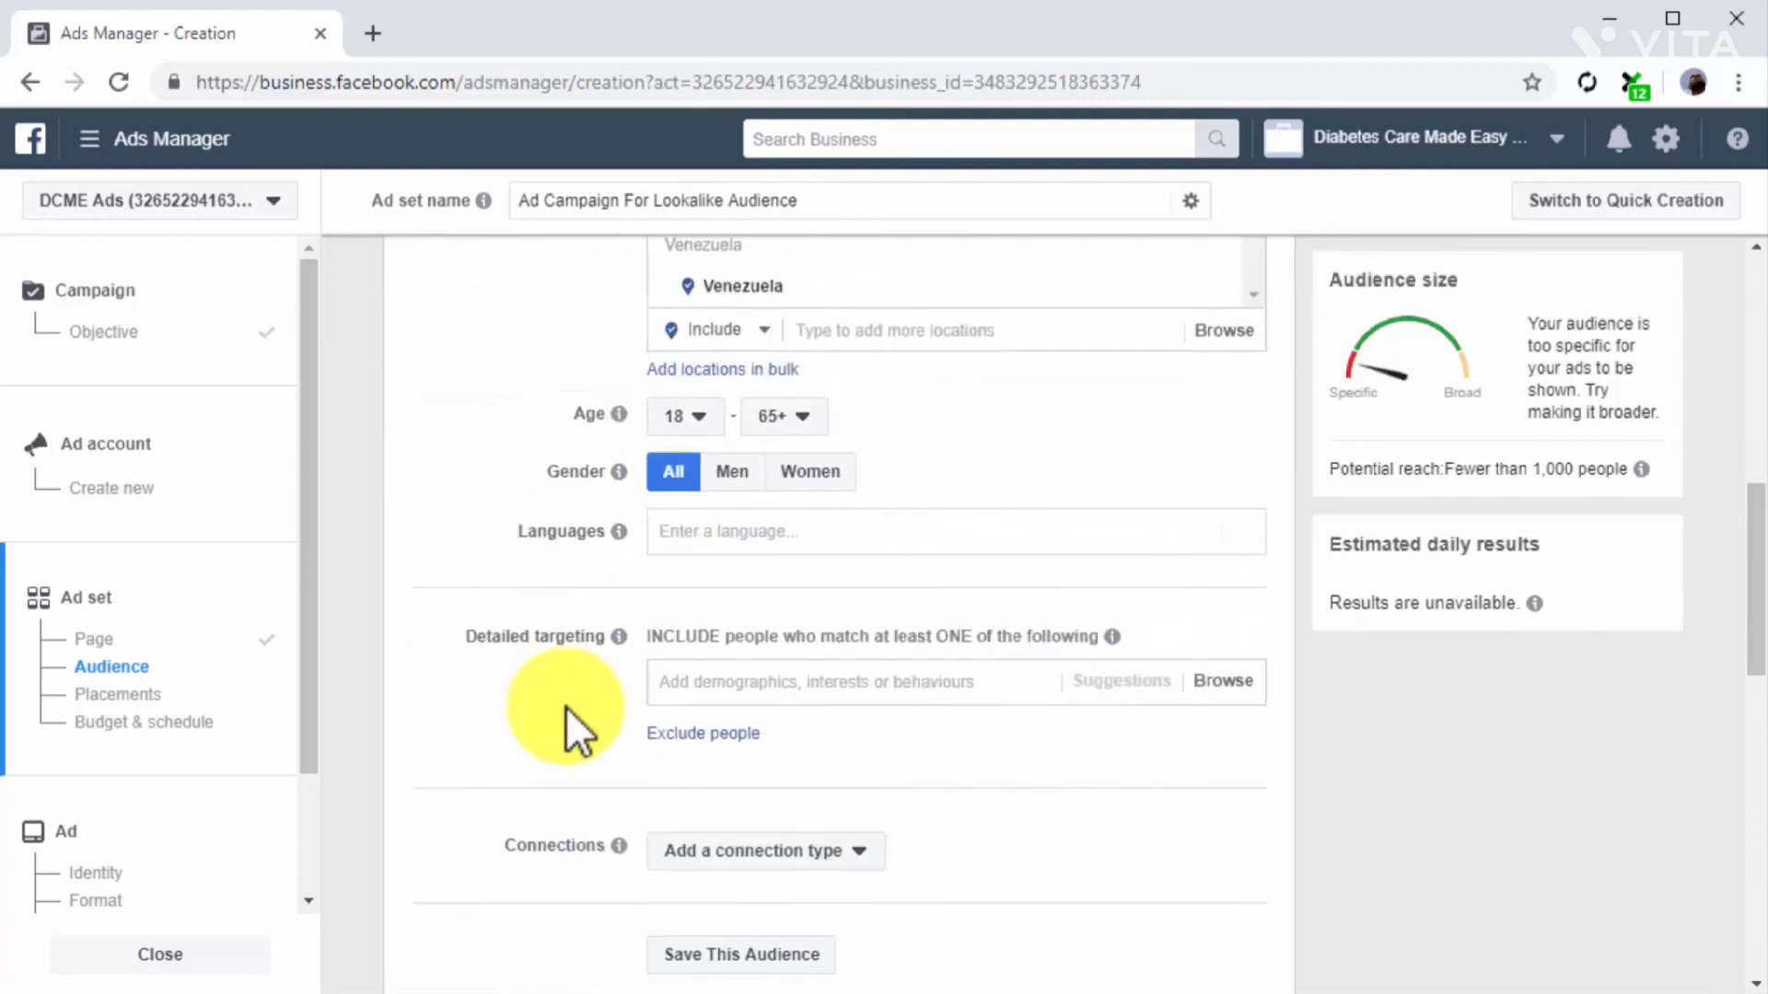
scroll(565, 706, down, 3)
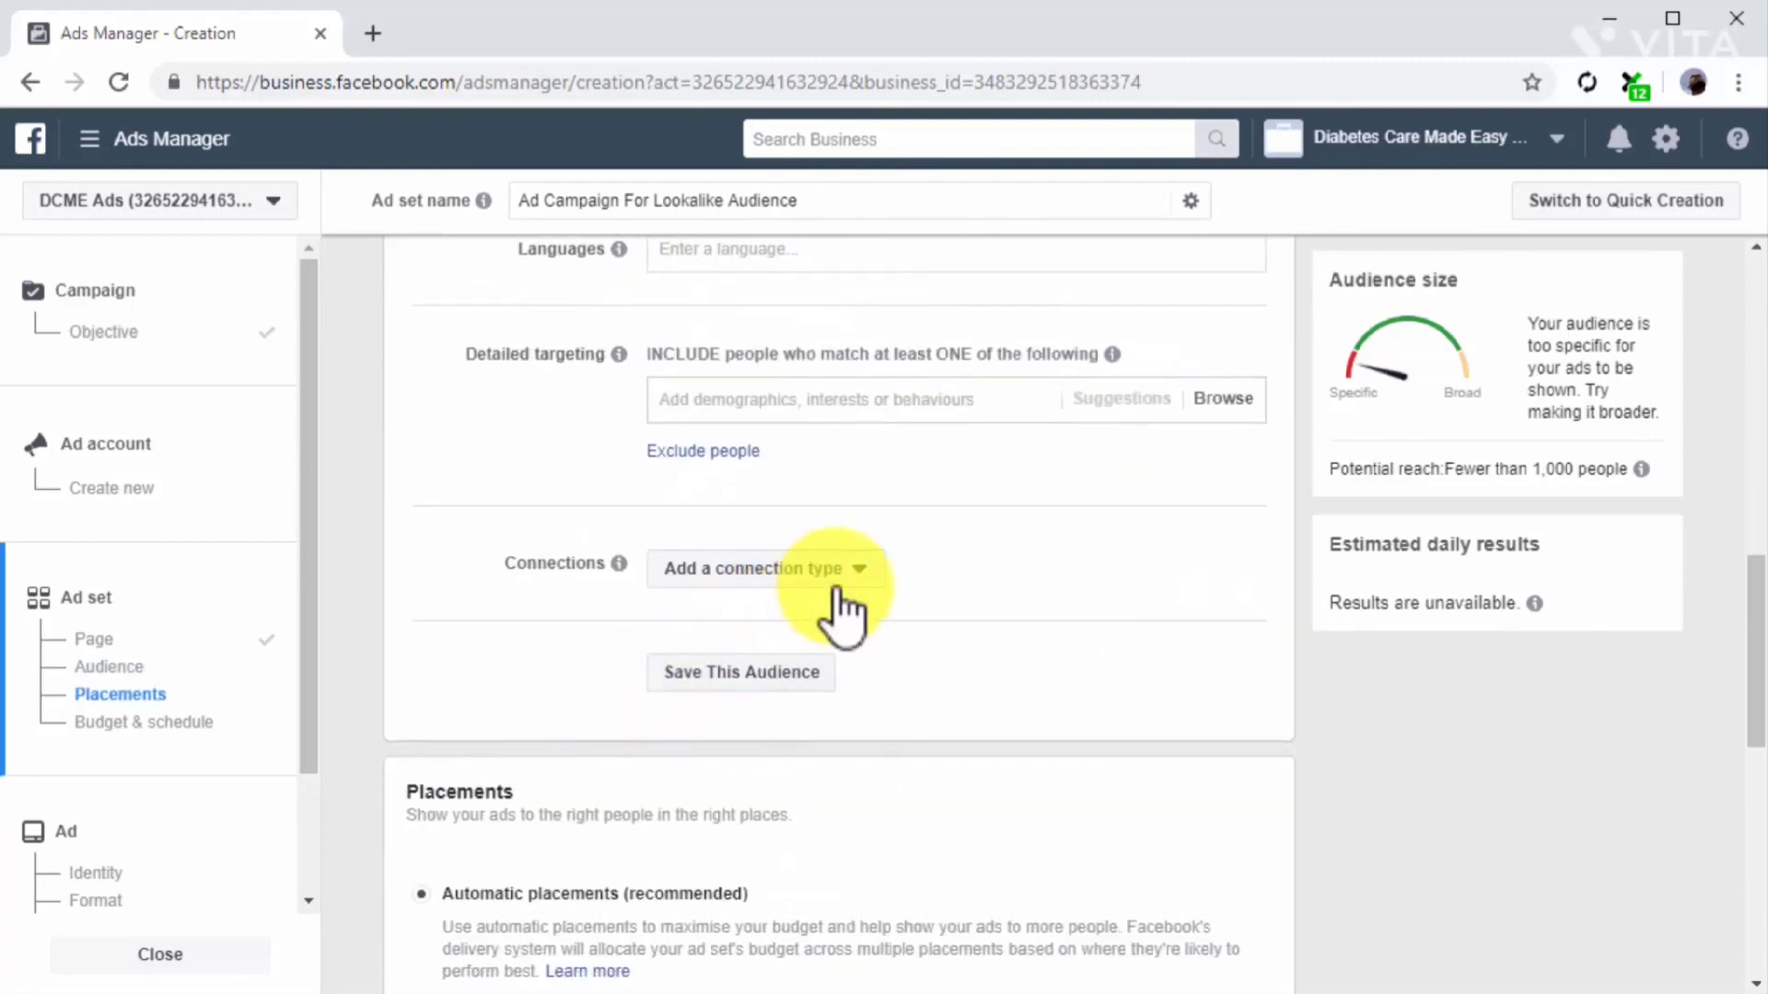
click(834, 578)
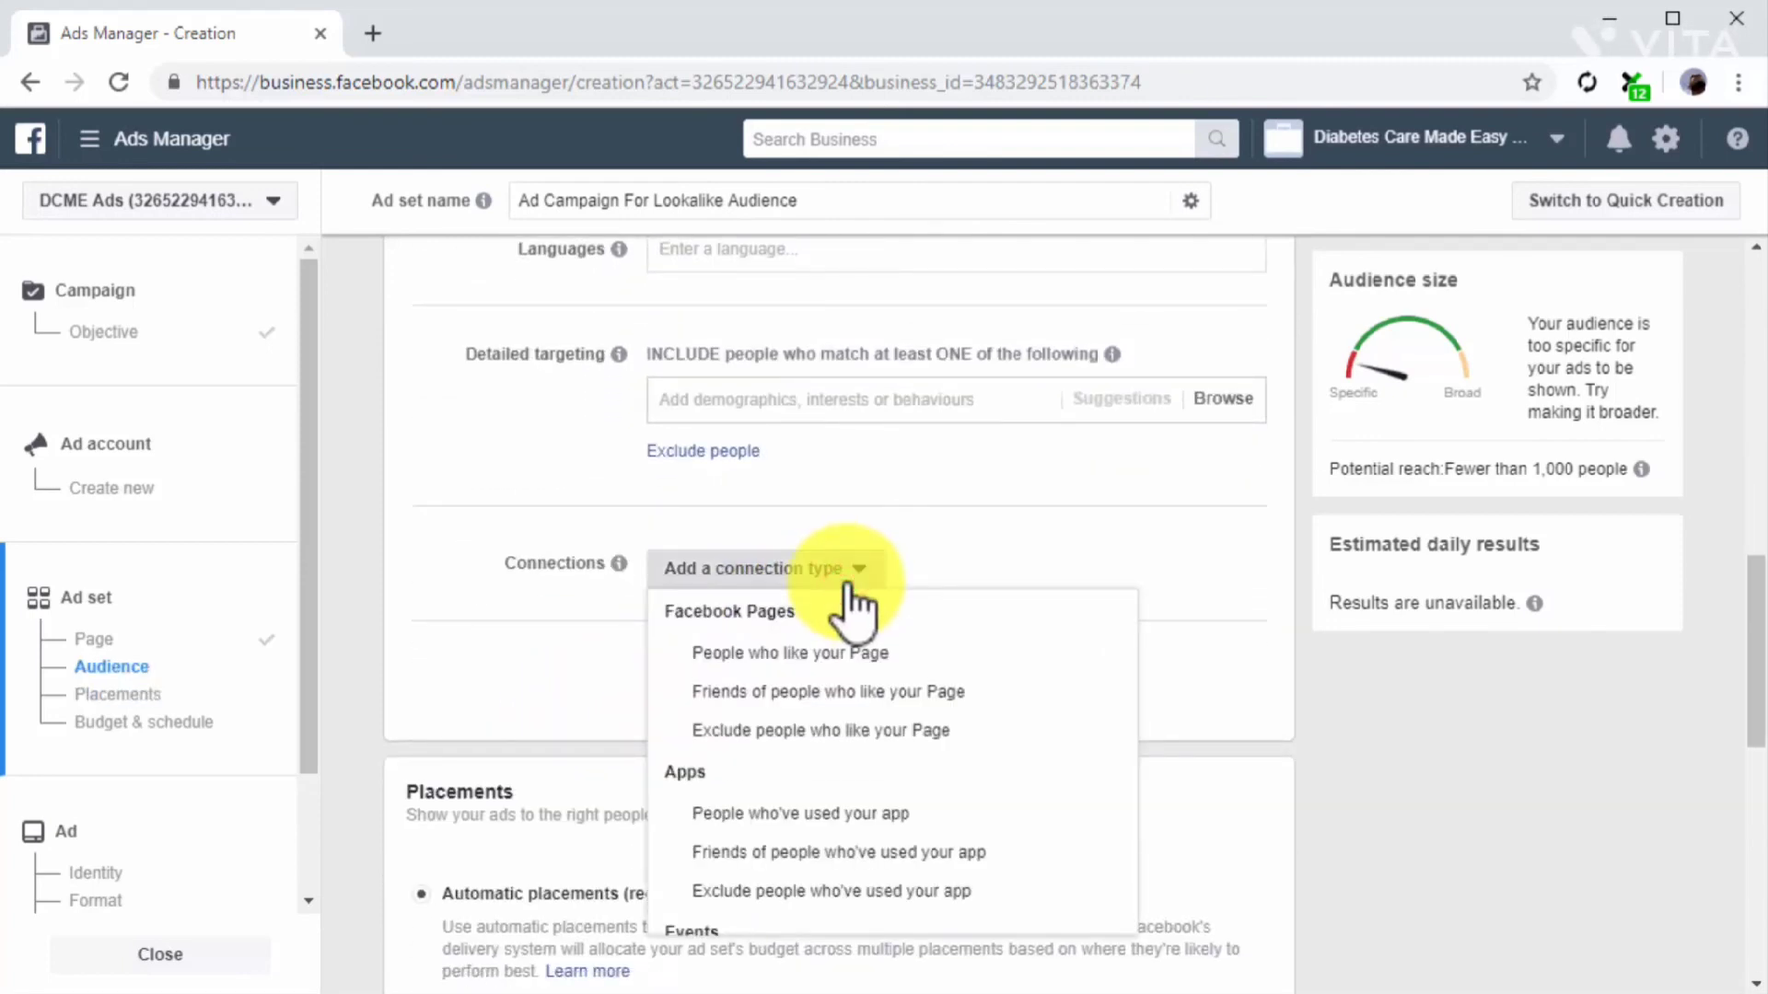
click(884, 718)
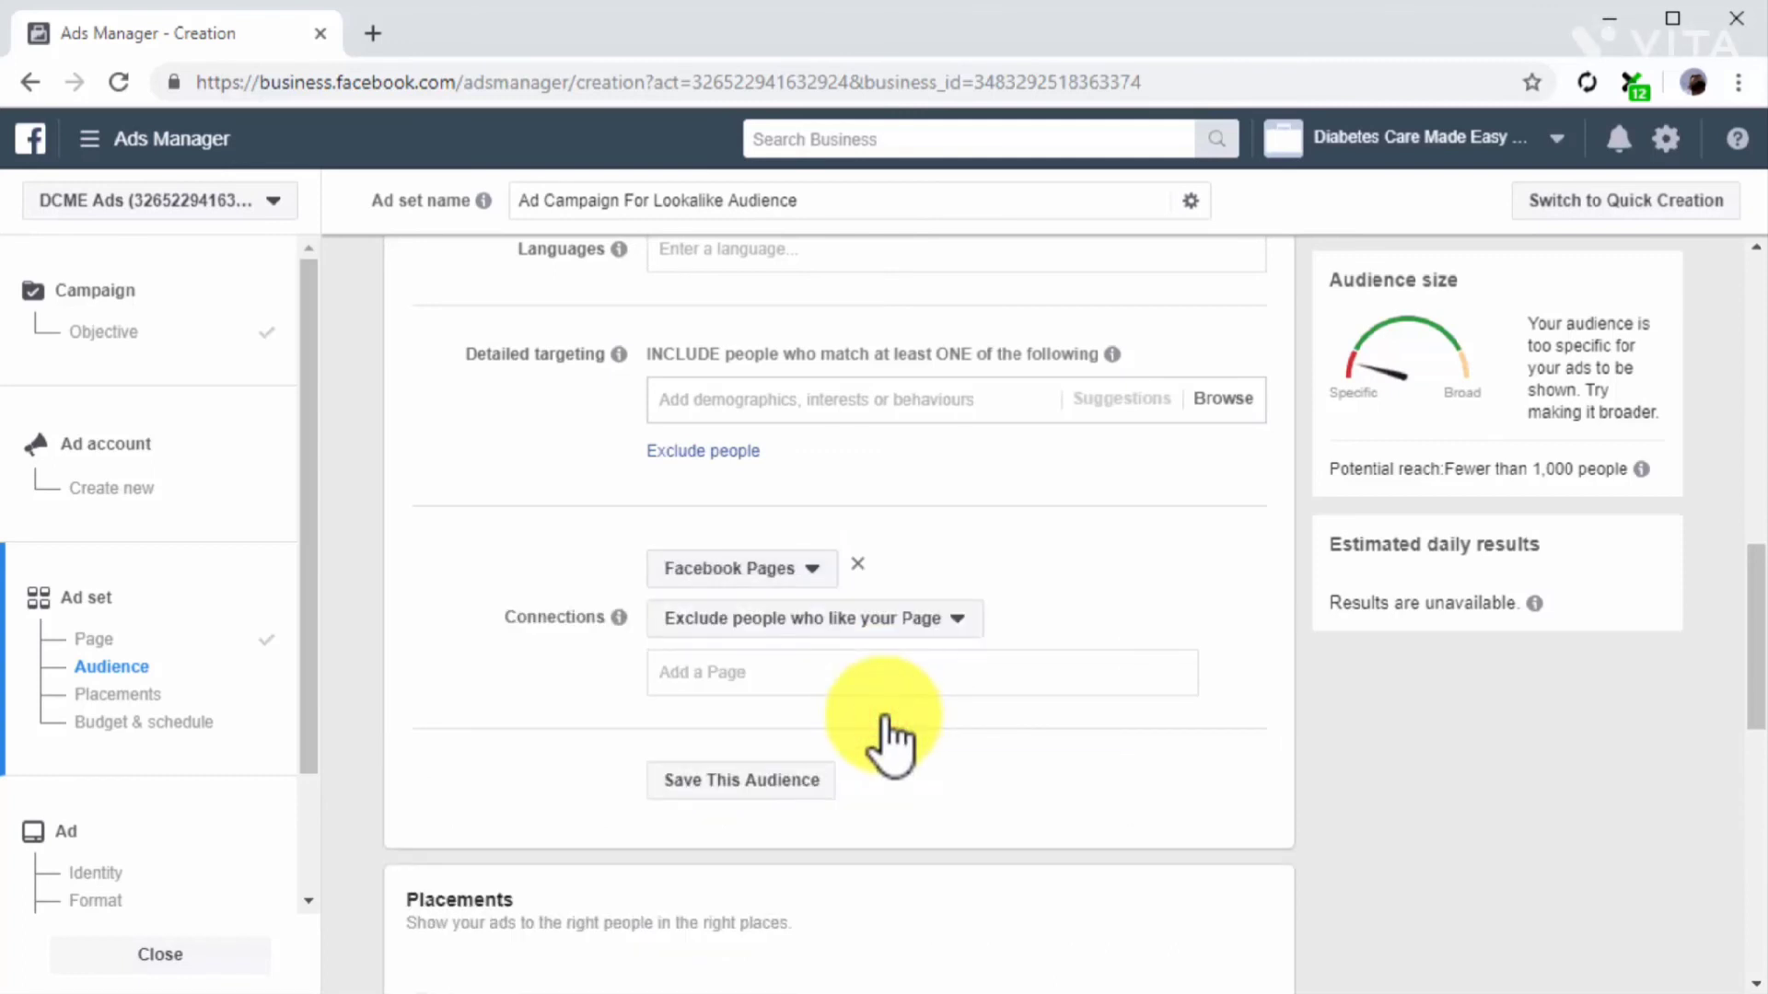
Set the ad set's daily budget to $10.00, running continuously from today, and continue to the ad setup.
scroll(884, 716, down, 5)
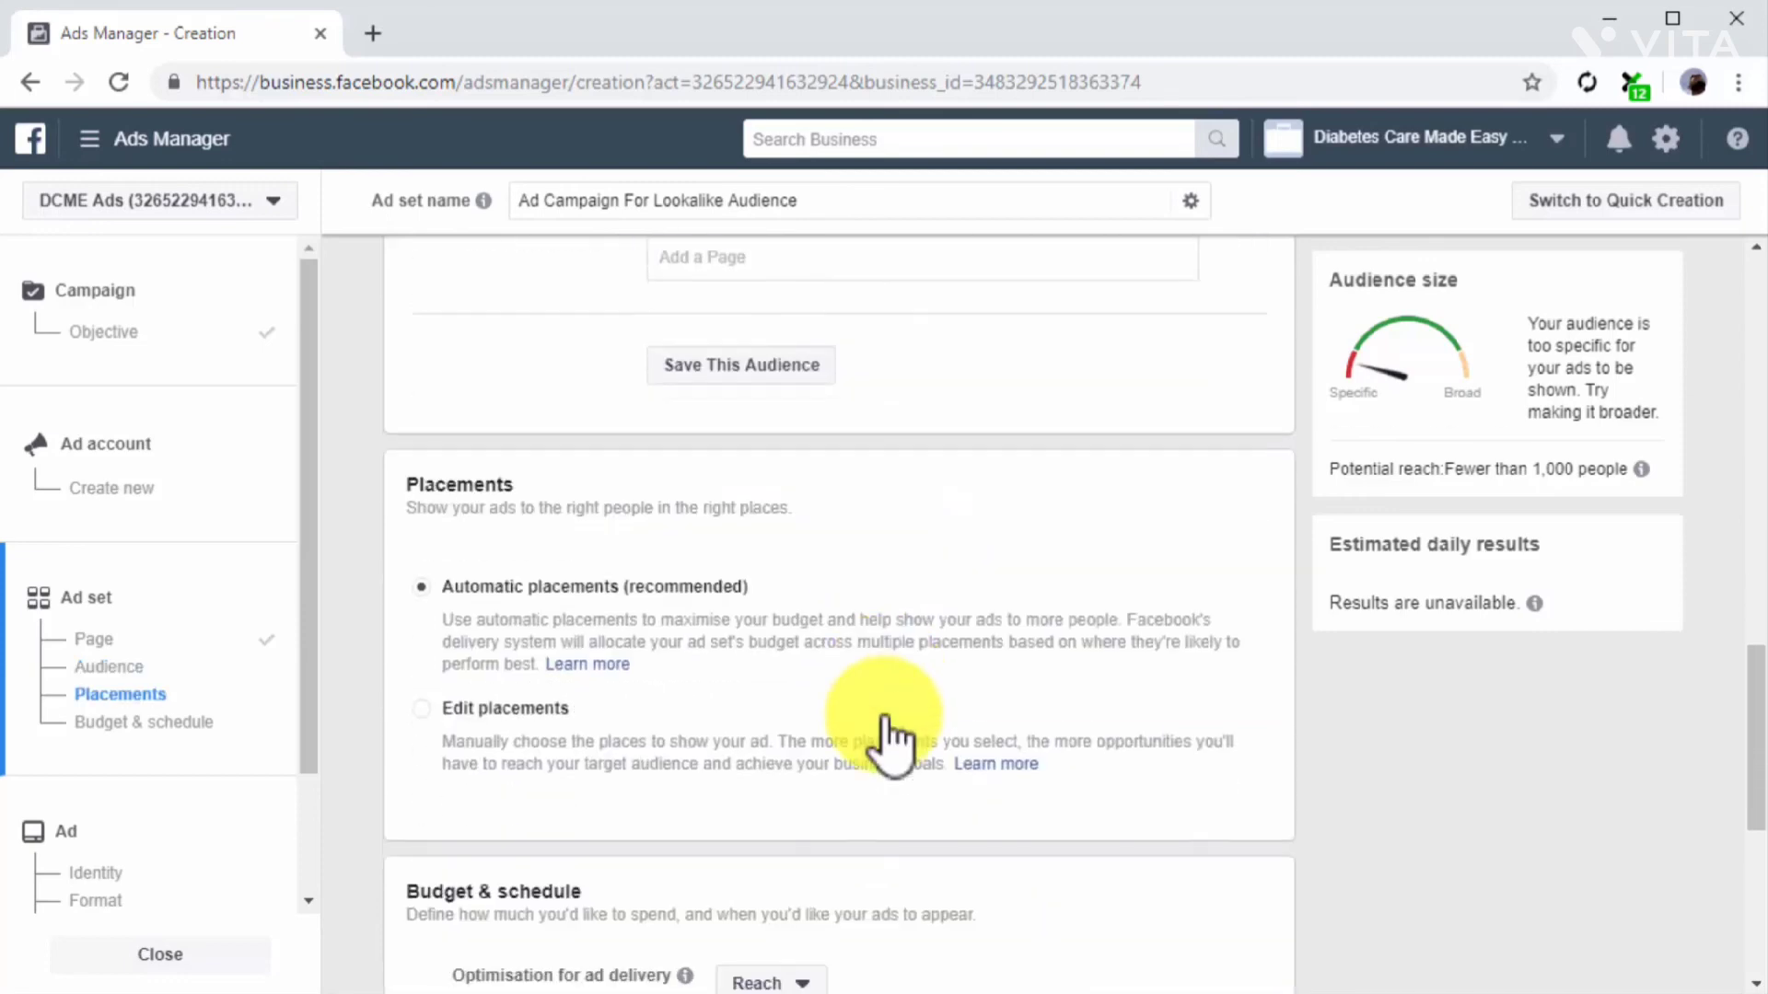
scroll(884, 718, down, 7)
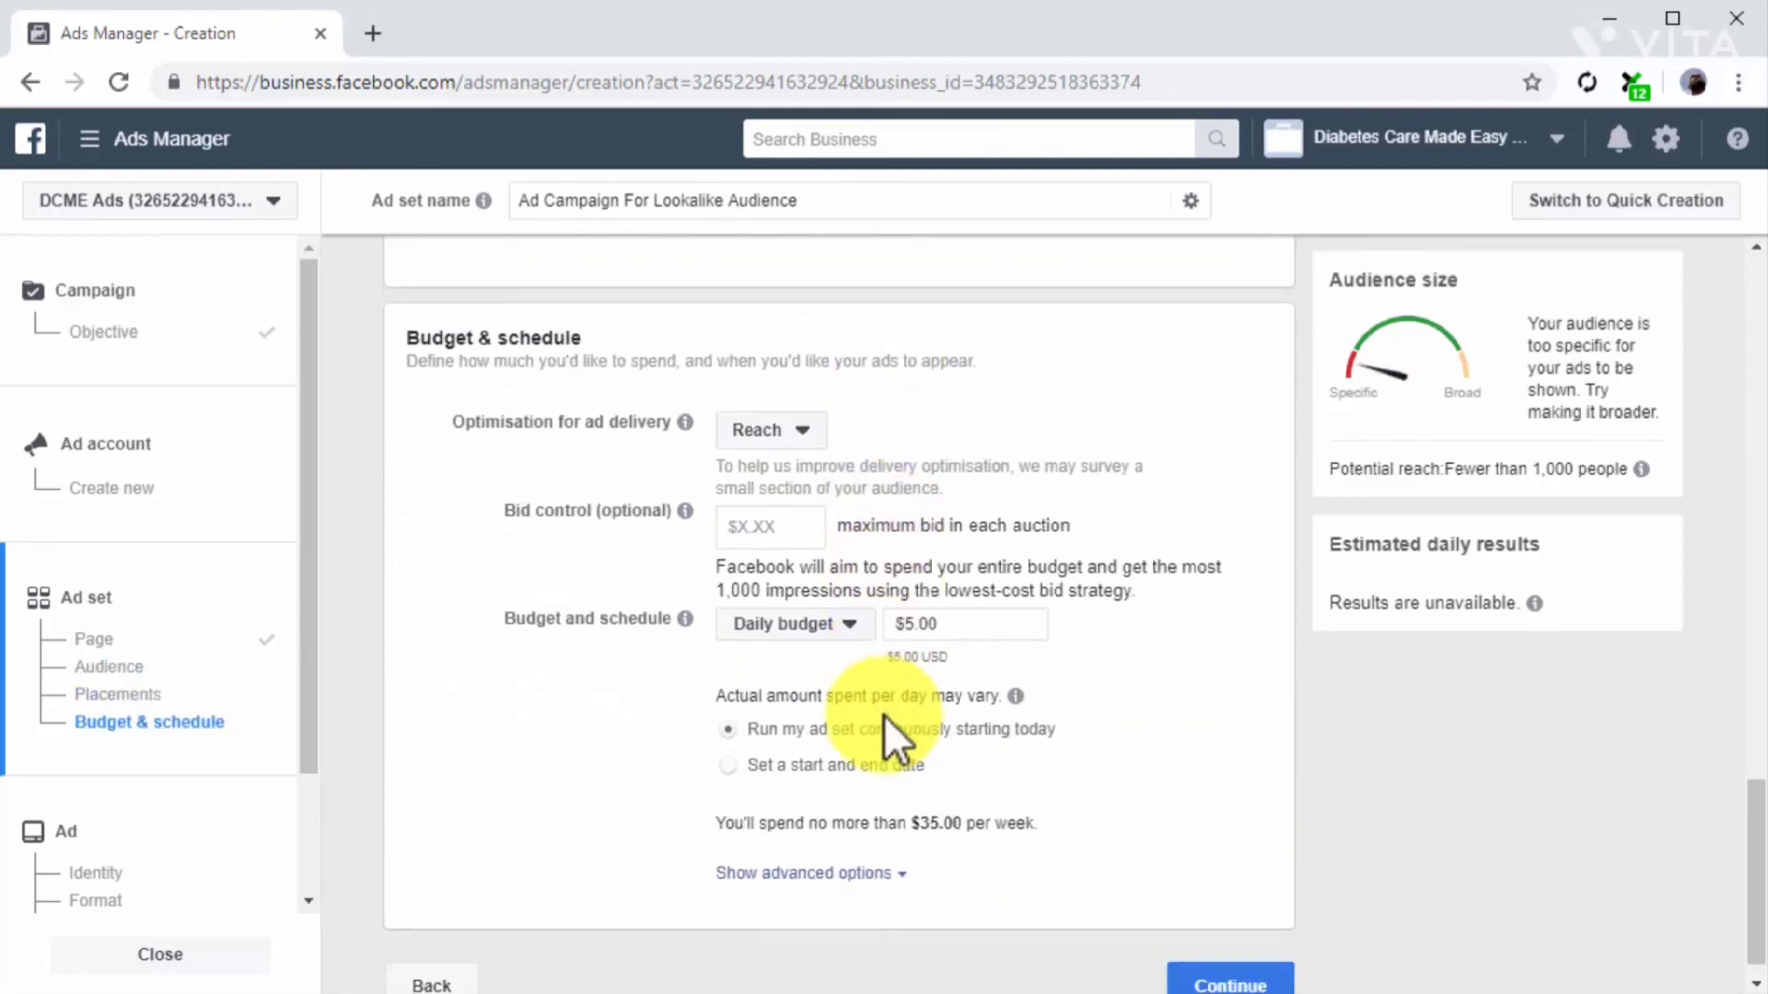
click(978, 603)
key(BackSpace)
text(10)
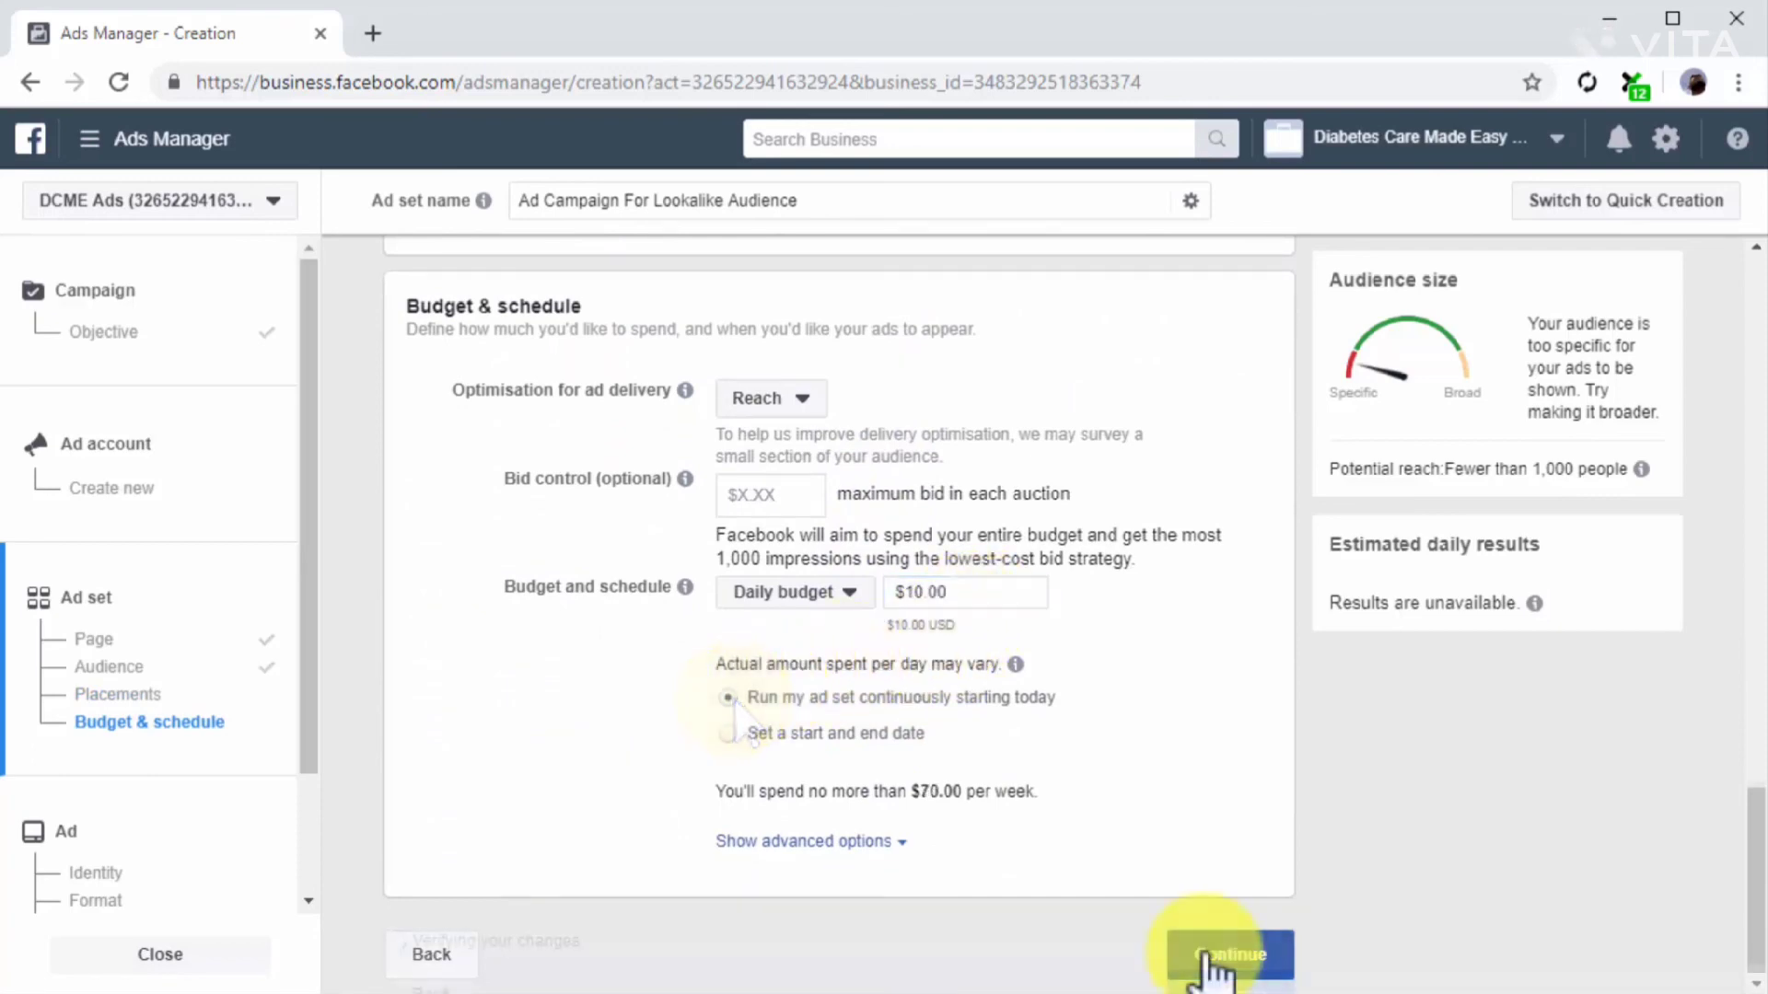
click(1208, 958)
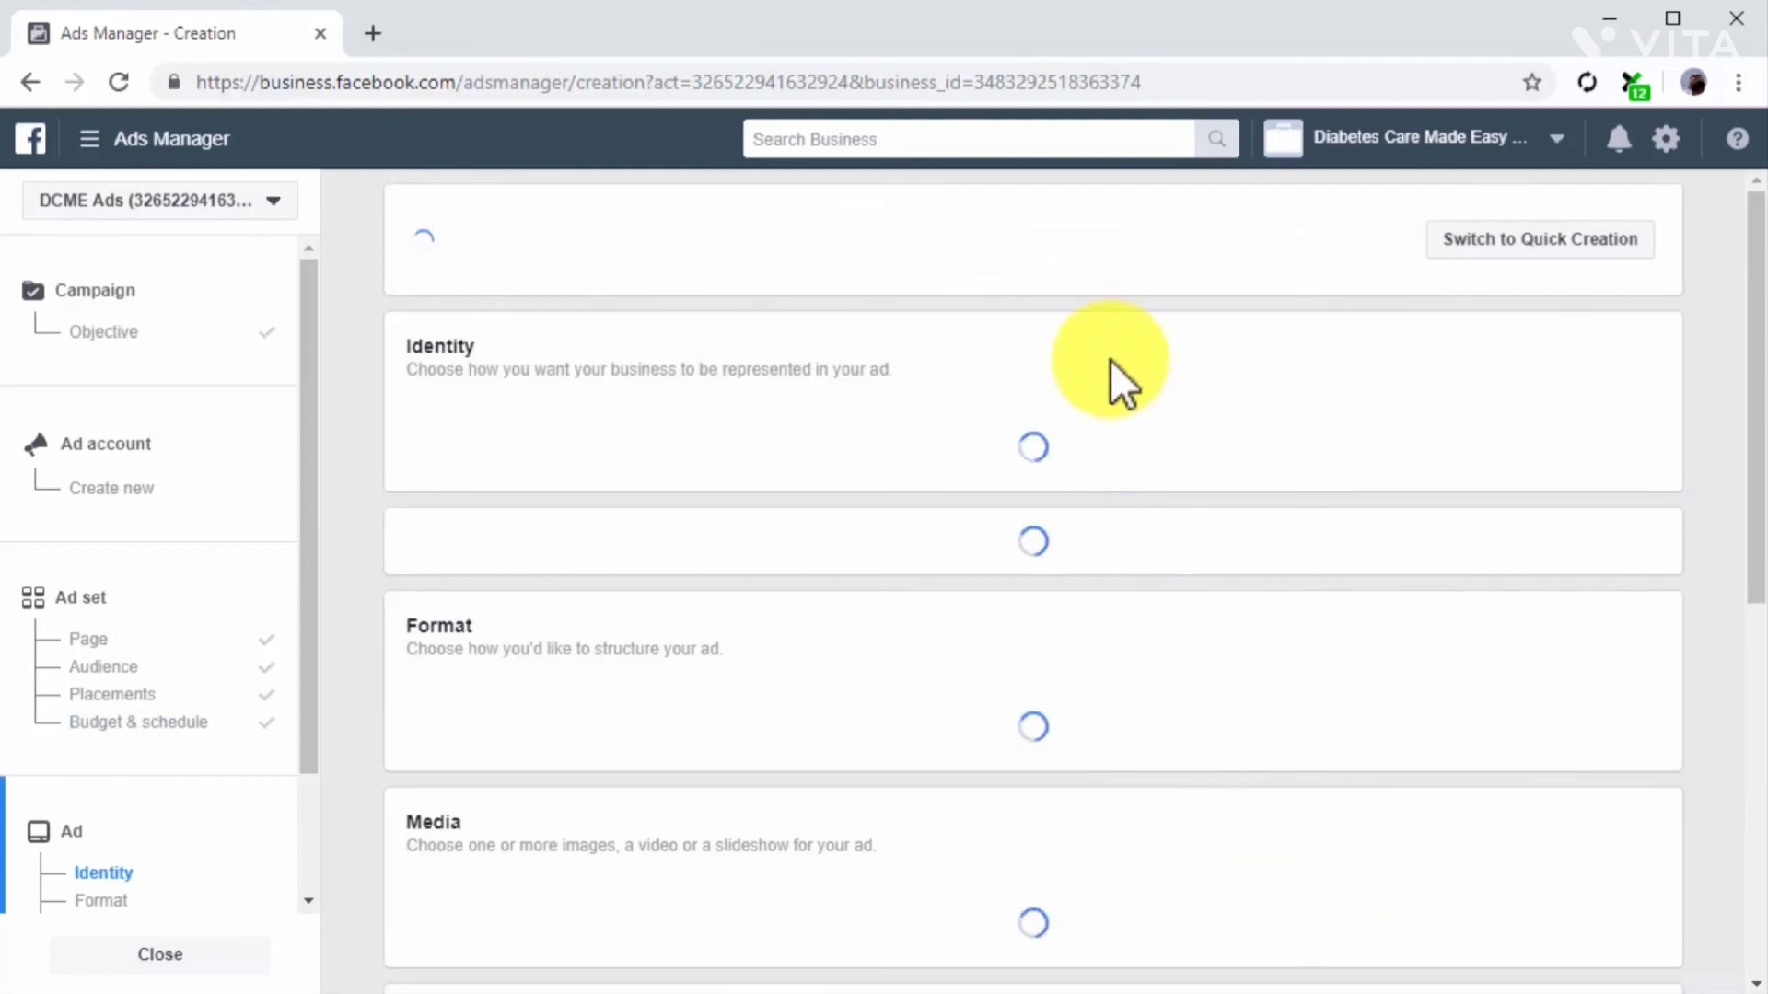
Name the ad "Ad for Lookalike Audience".
click(1009, 241)
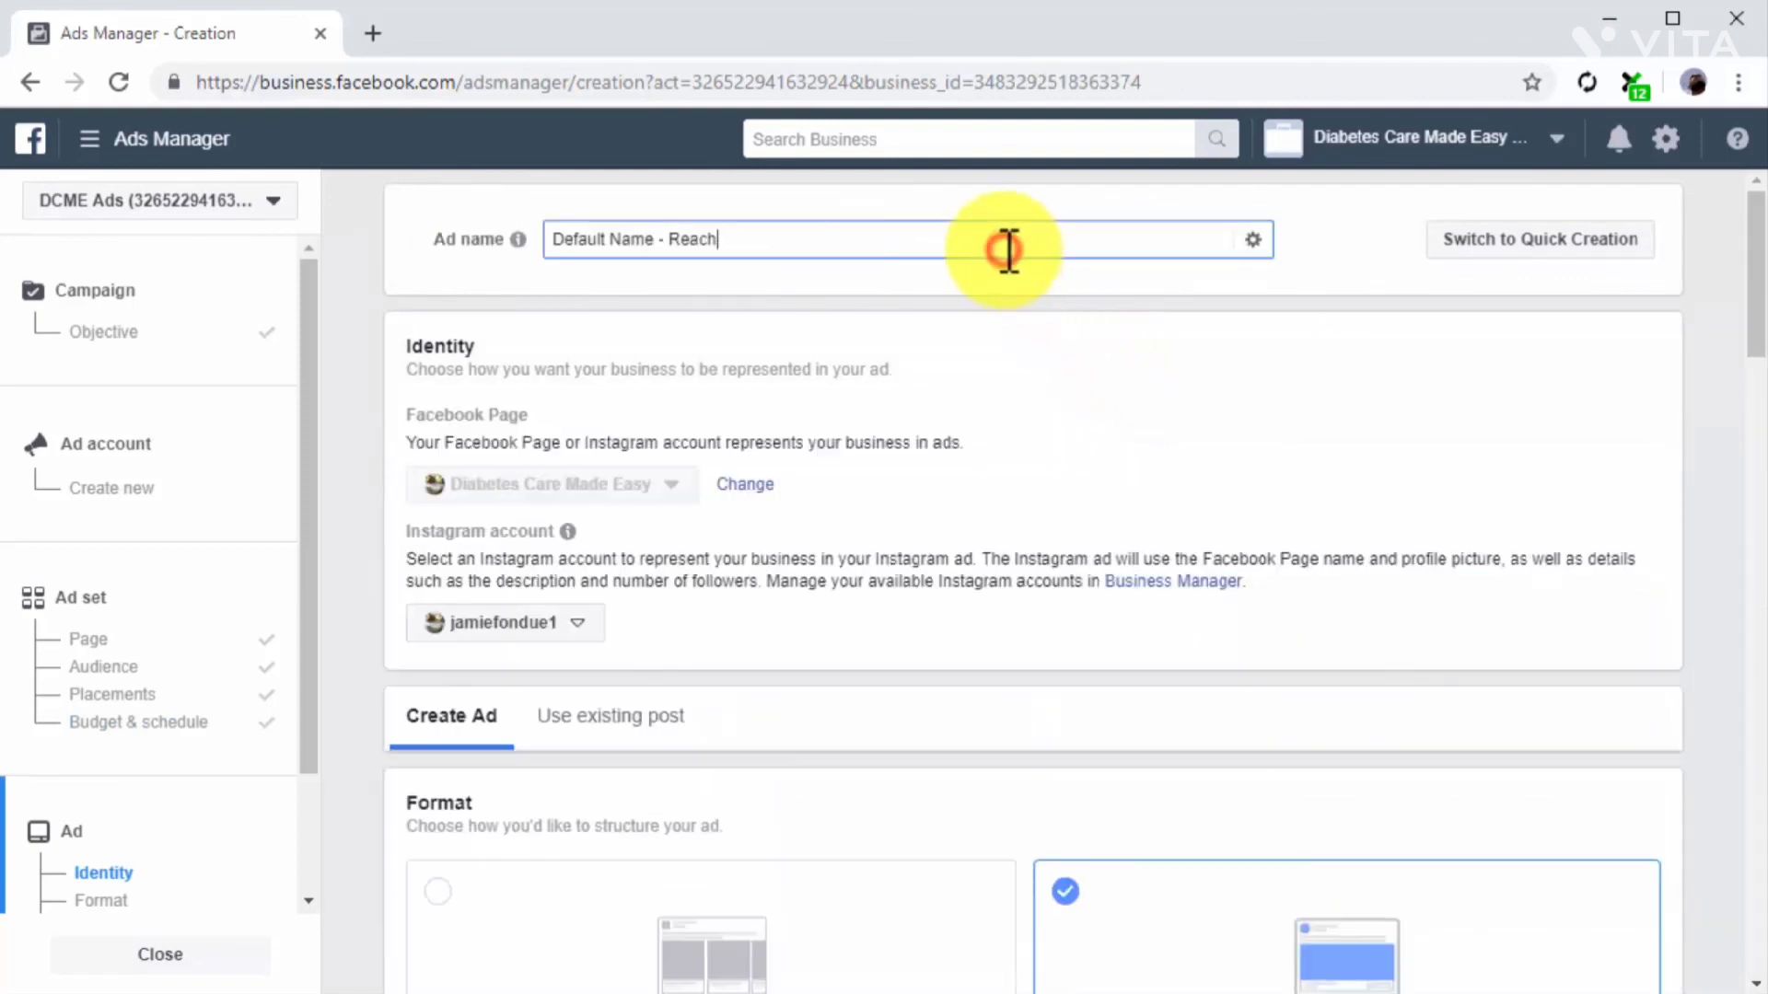
key(ctrl+a)
text(Ad for Lookalike Audience)
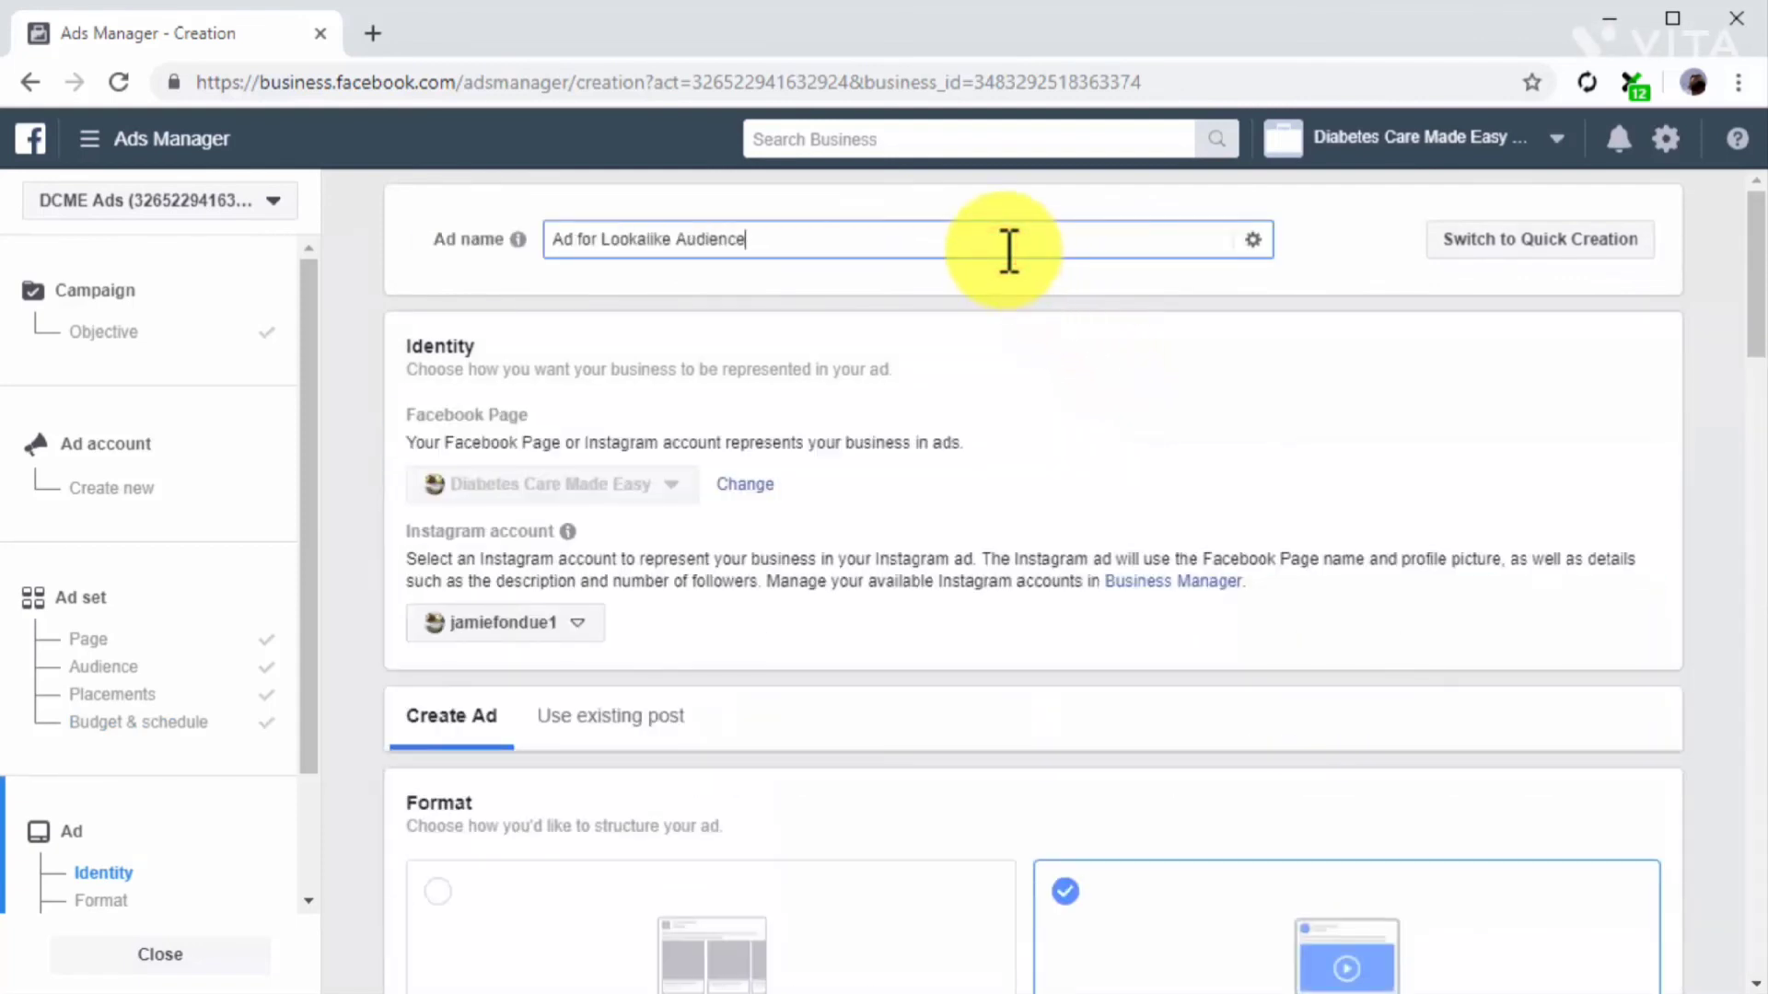
Use the single image or video format with primary text "Visit our website today and get the Diabetes Care Made Easy Mini Guide - It's FREE".
scroll(1009, 249, down, 5)
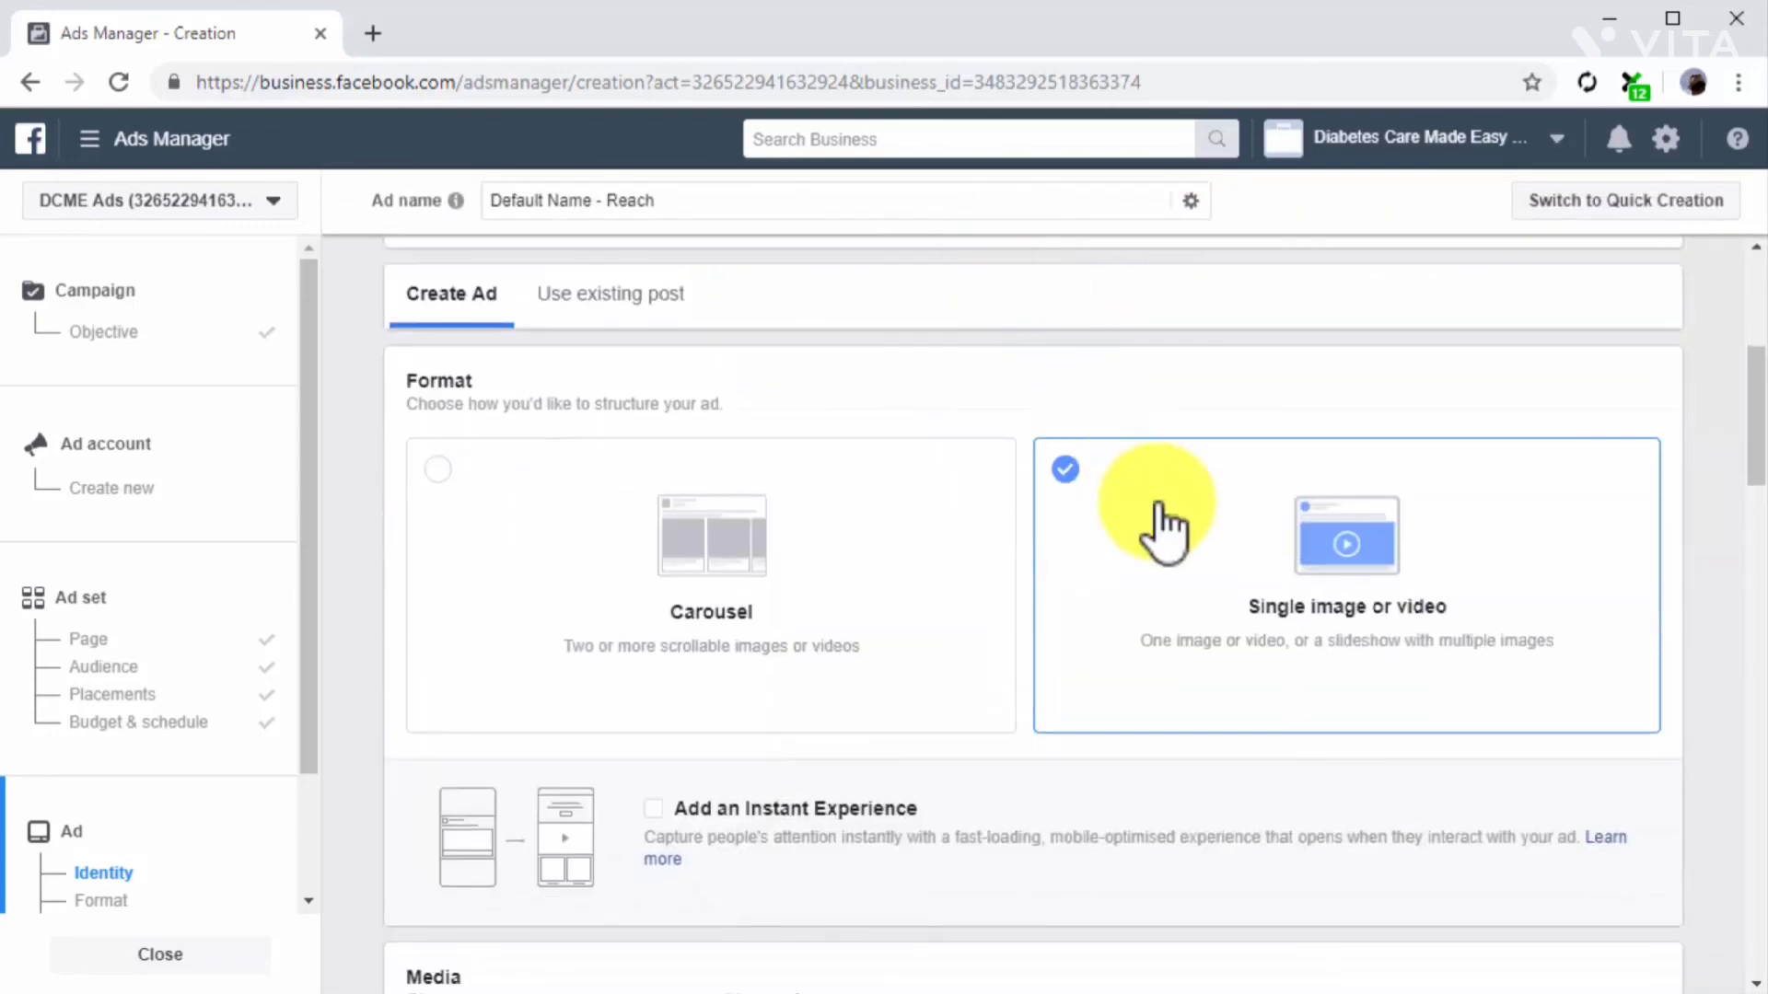
click(1178, 534)
click(846, 501)
key(ctrl+a)
key(BackSpace)
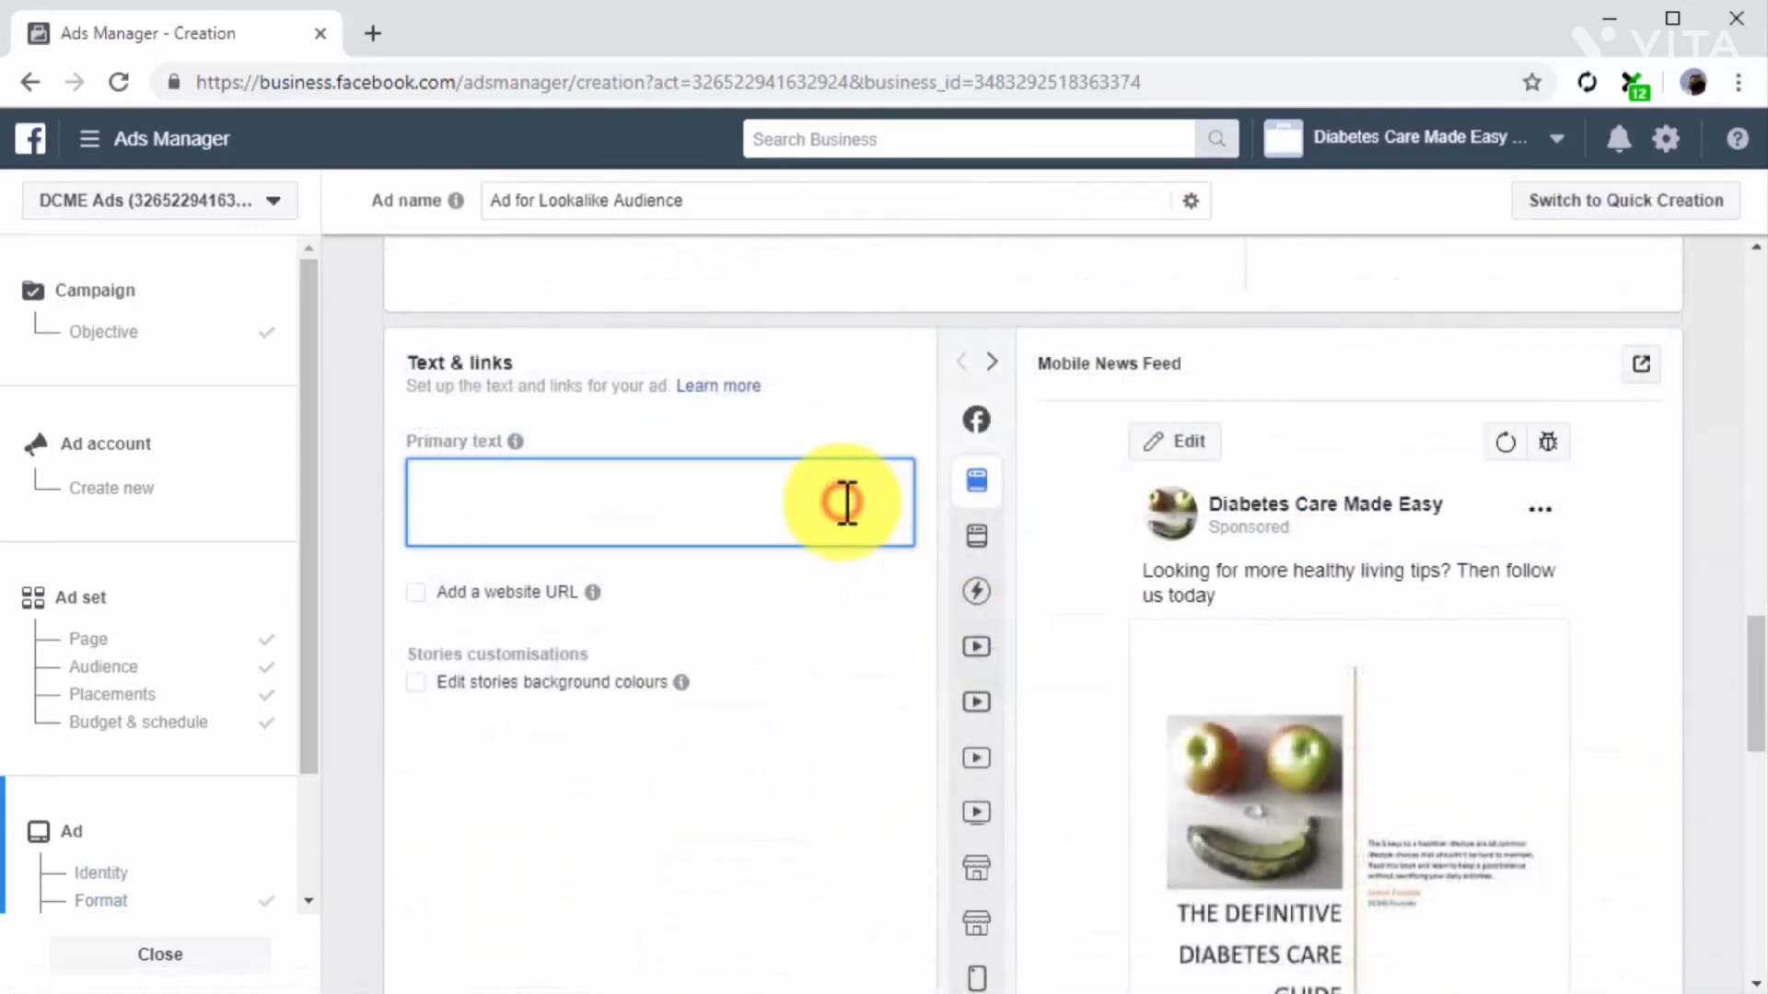
text(Visit our website today and get the Diabetes Care Made Easy Mini Guide - It's FREE)
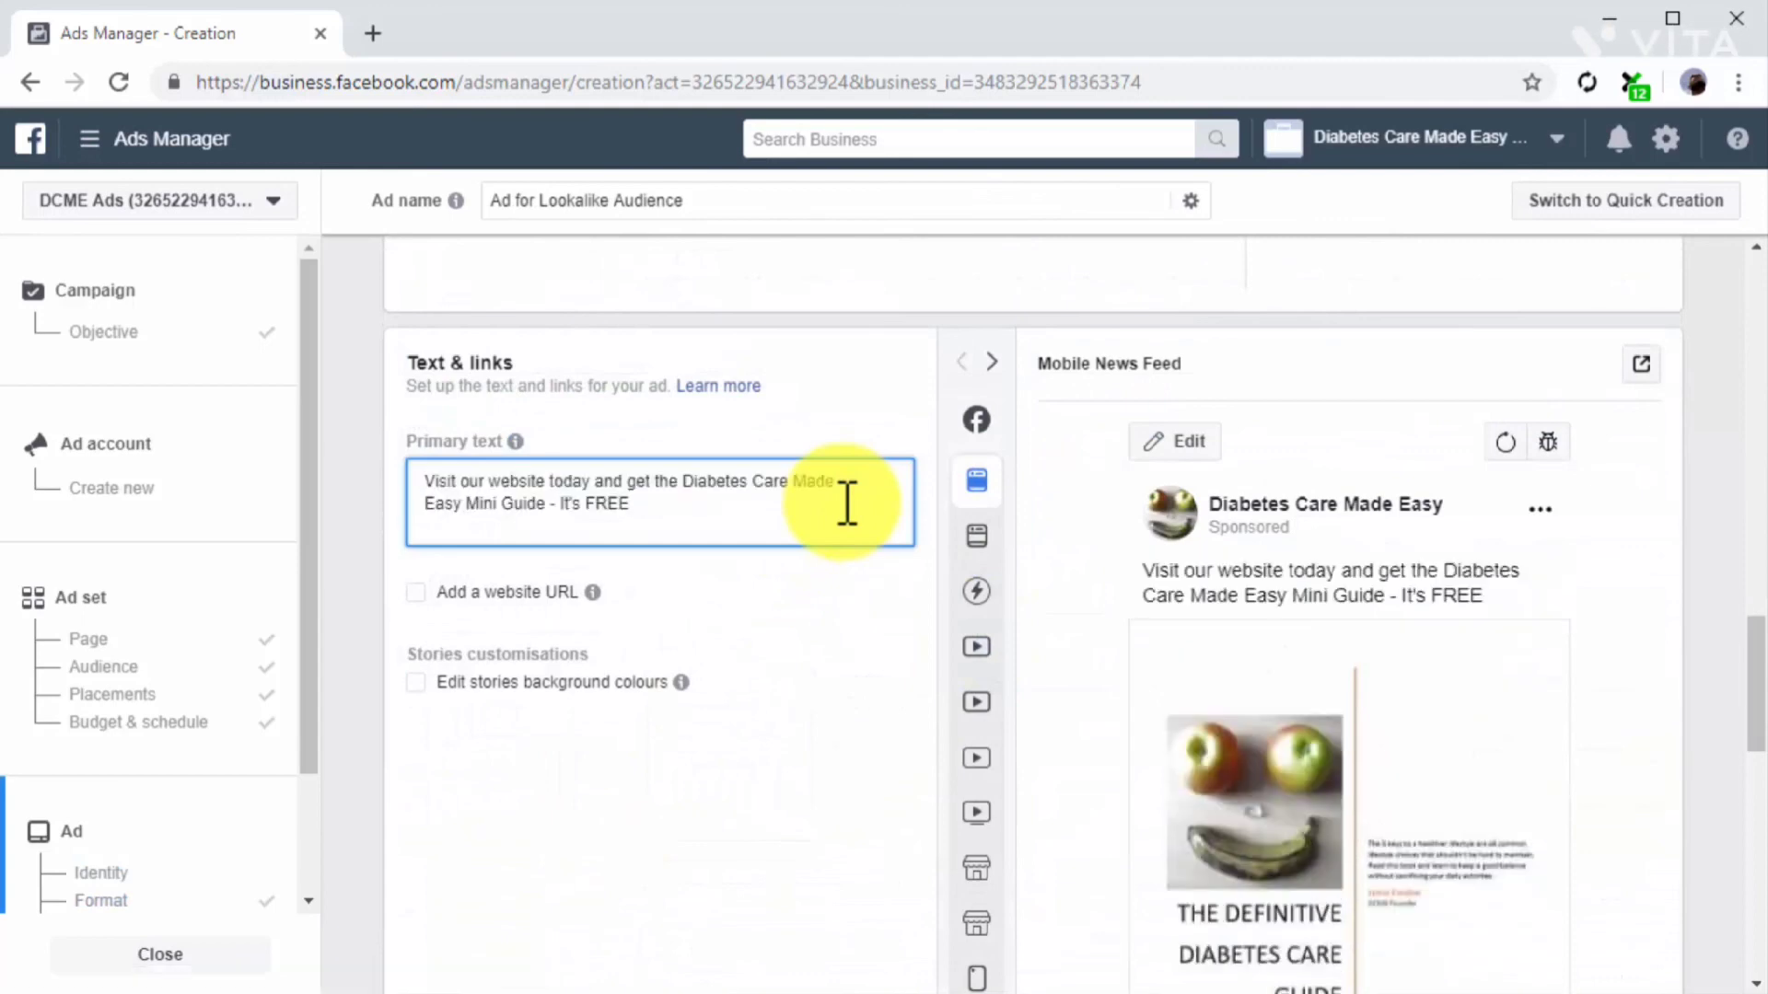
Add the website URL diabetescaremadeeasy.com/dcme2 to the ad and go through the remaining settings down to the confirmation.
click(497, 589)
scroll(497, 589, down, 3)
click(541, 704)
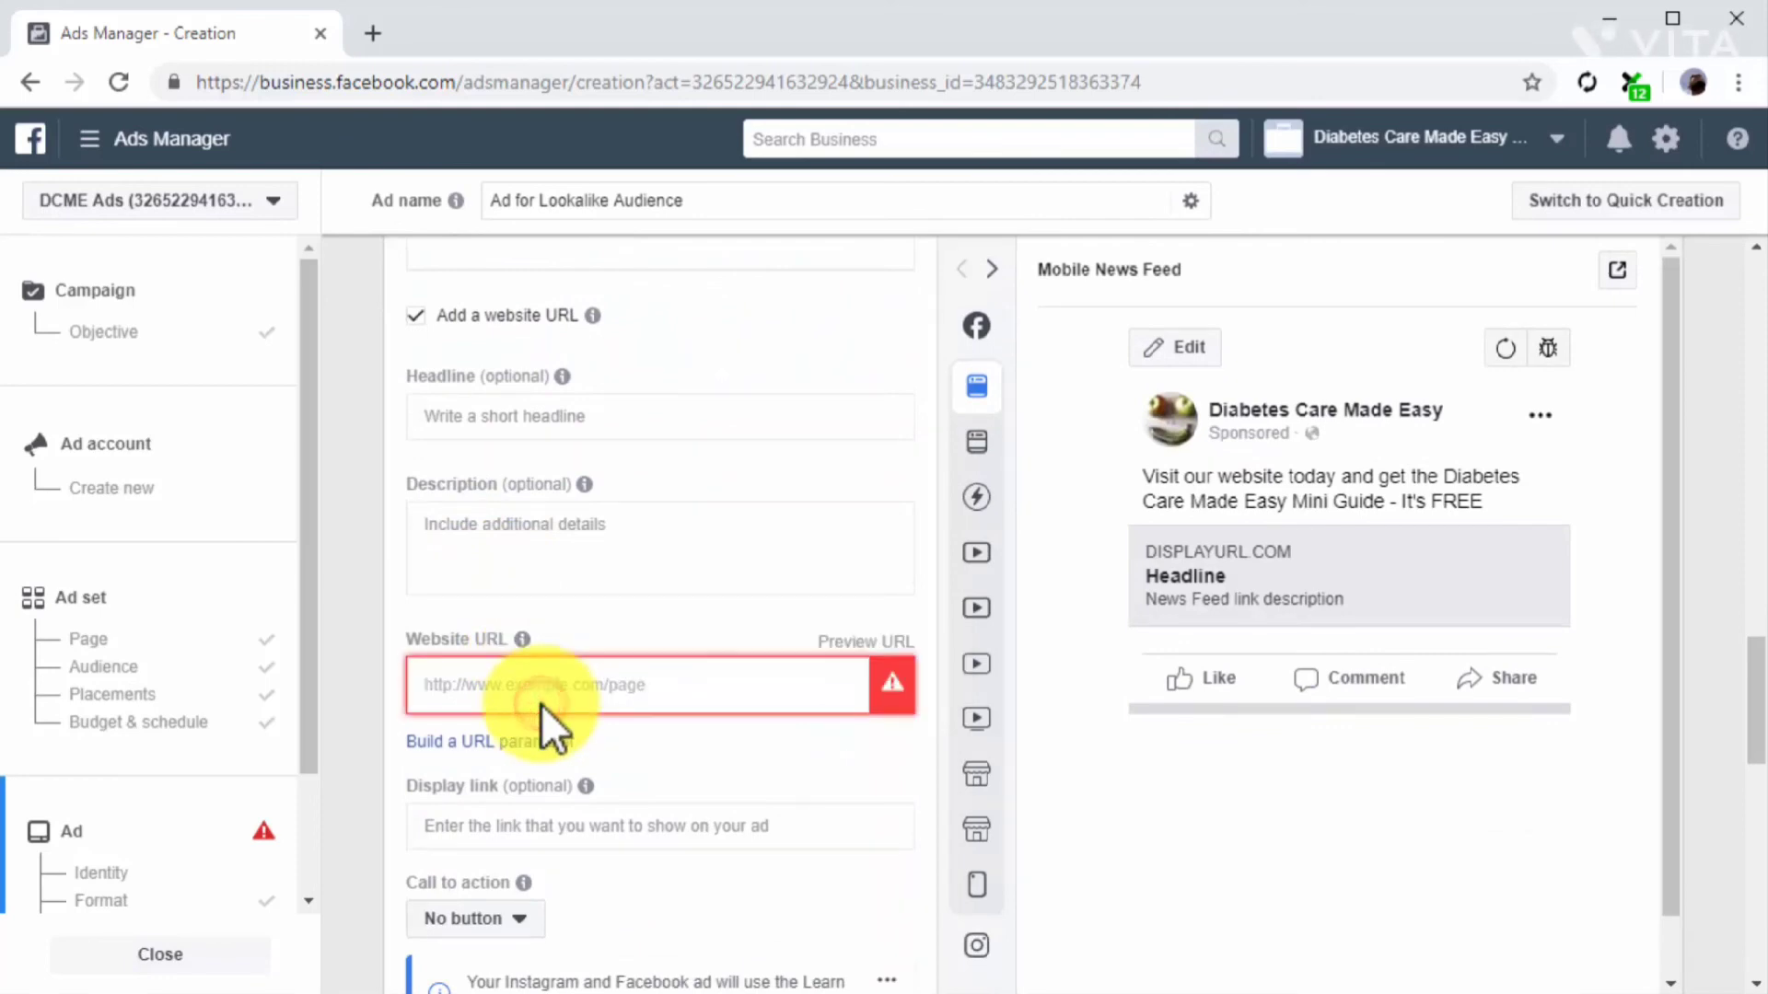
text(diabetescaremadeeasy.com/dcme2)
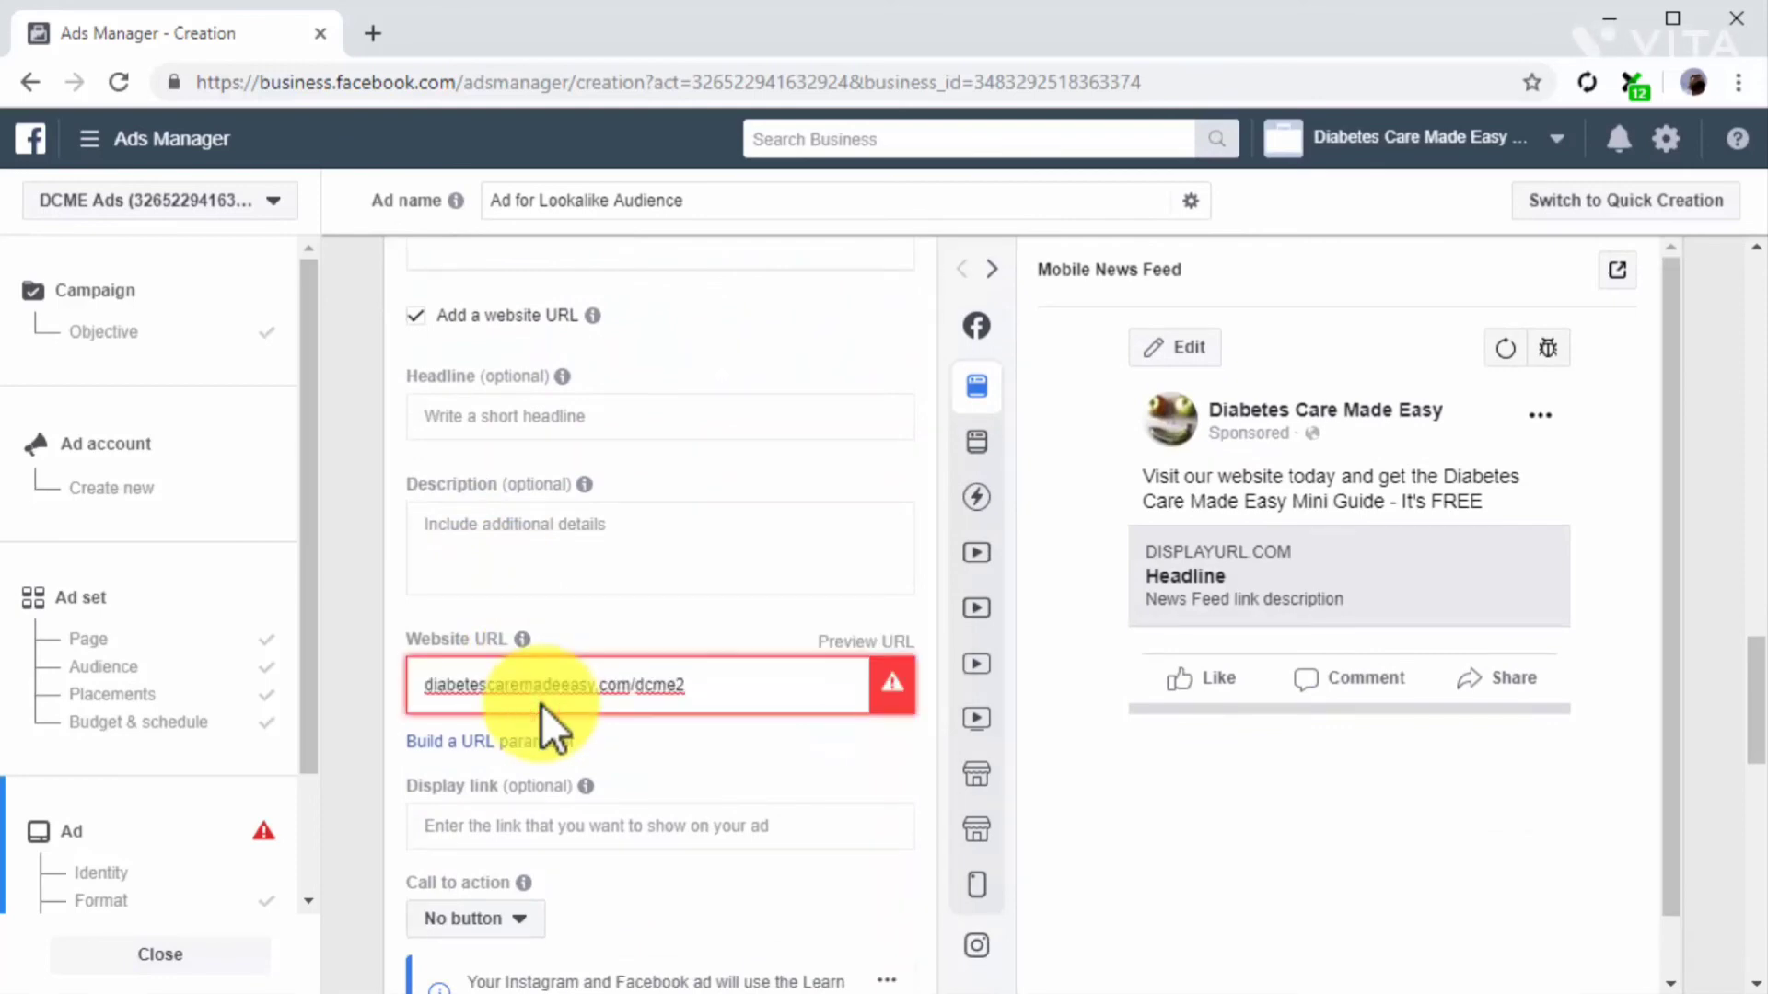
click(644, 726)
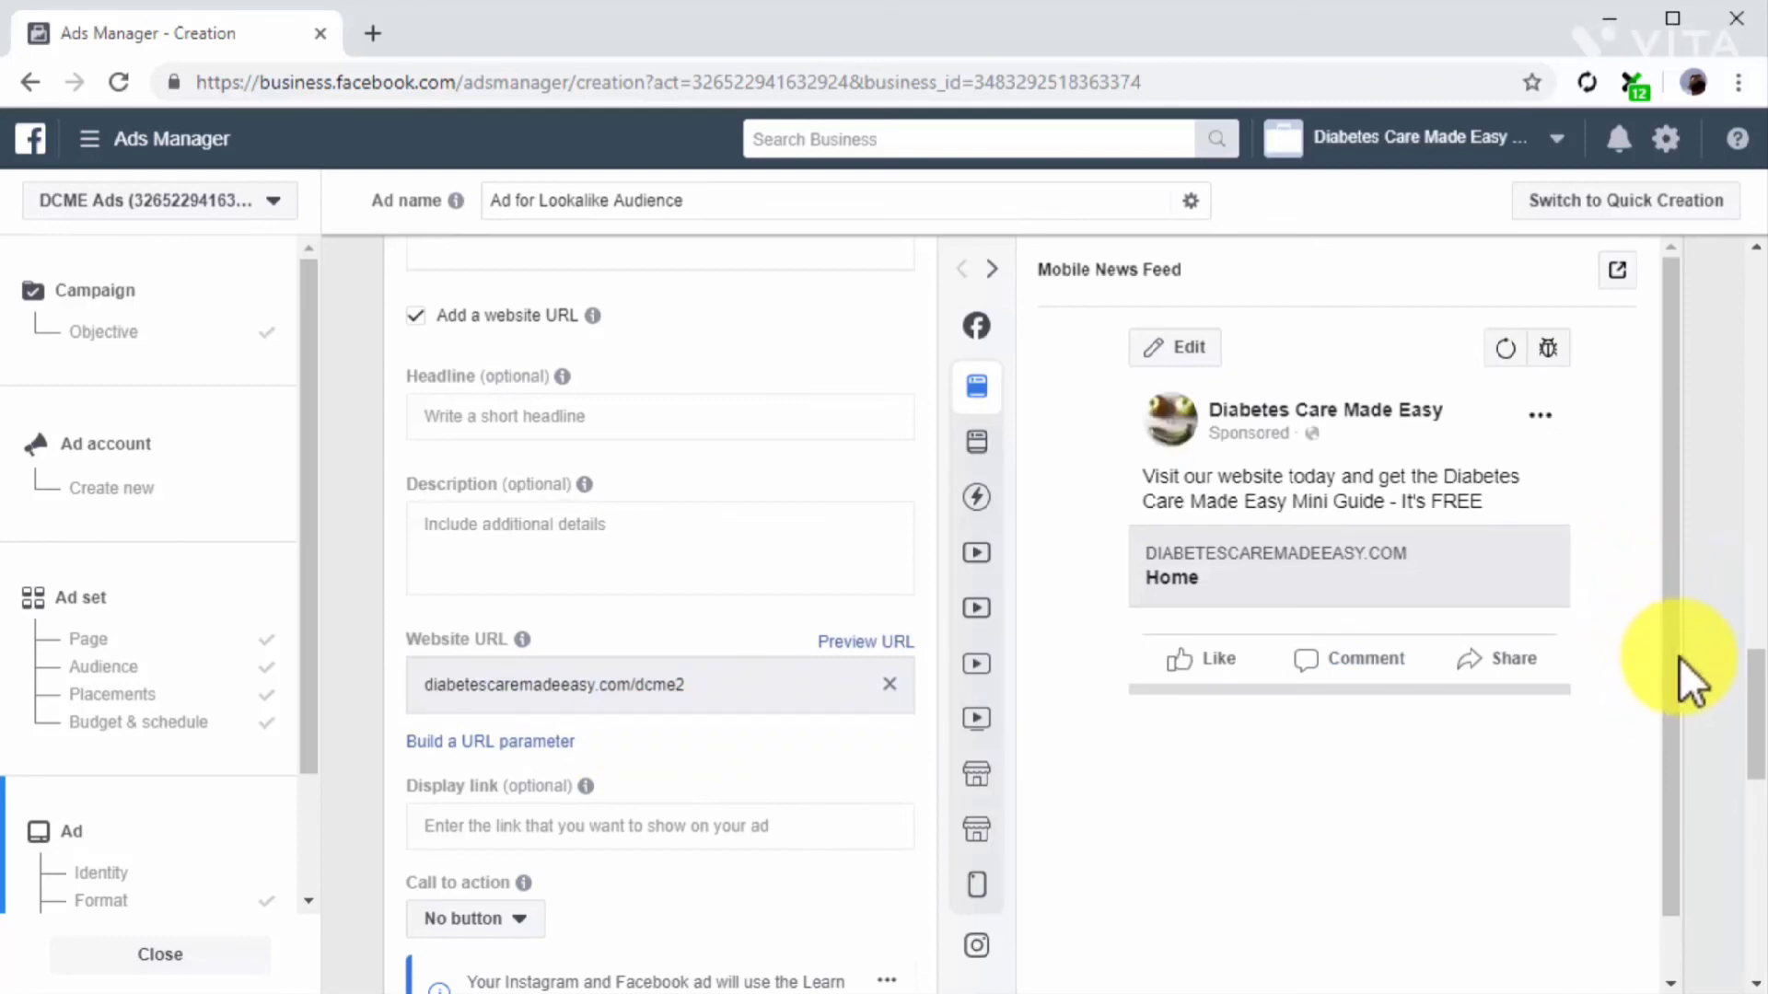
scroll(1705, 633, down, 8)
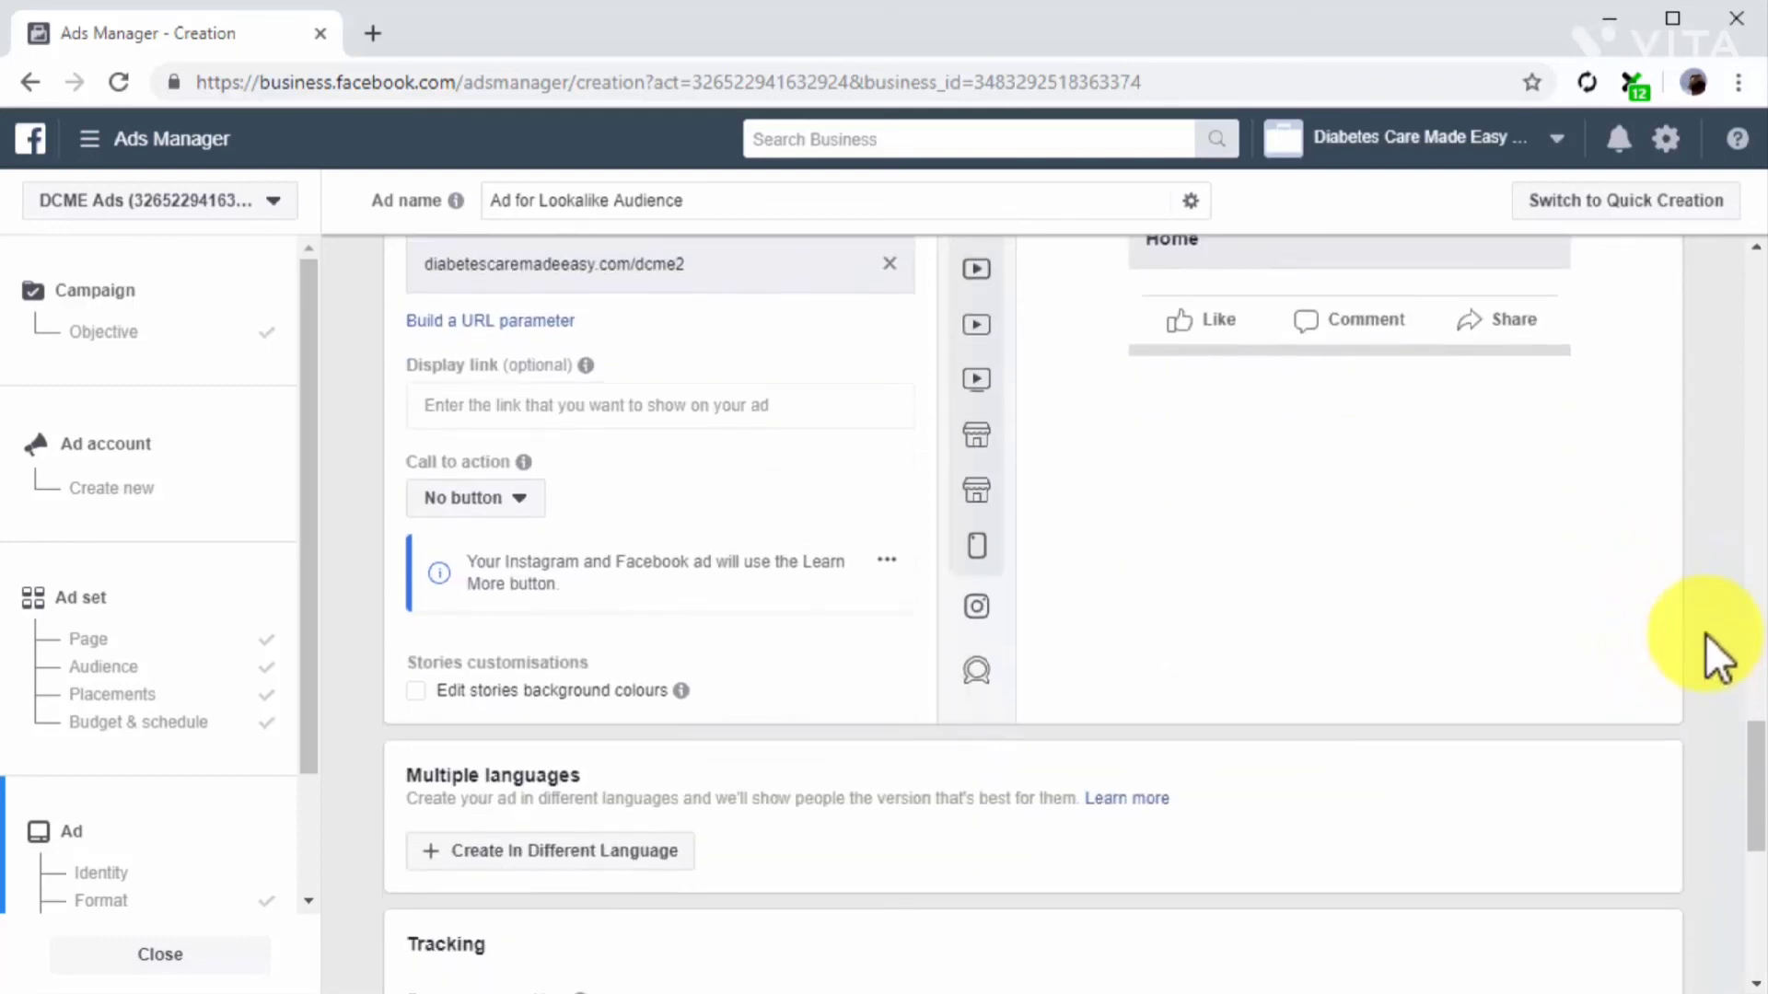
scroll(1706, 633, down, 5)
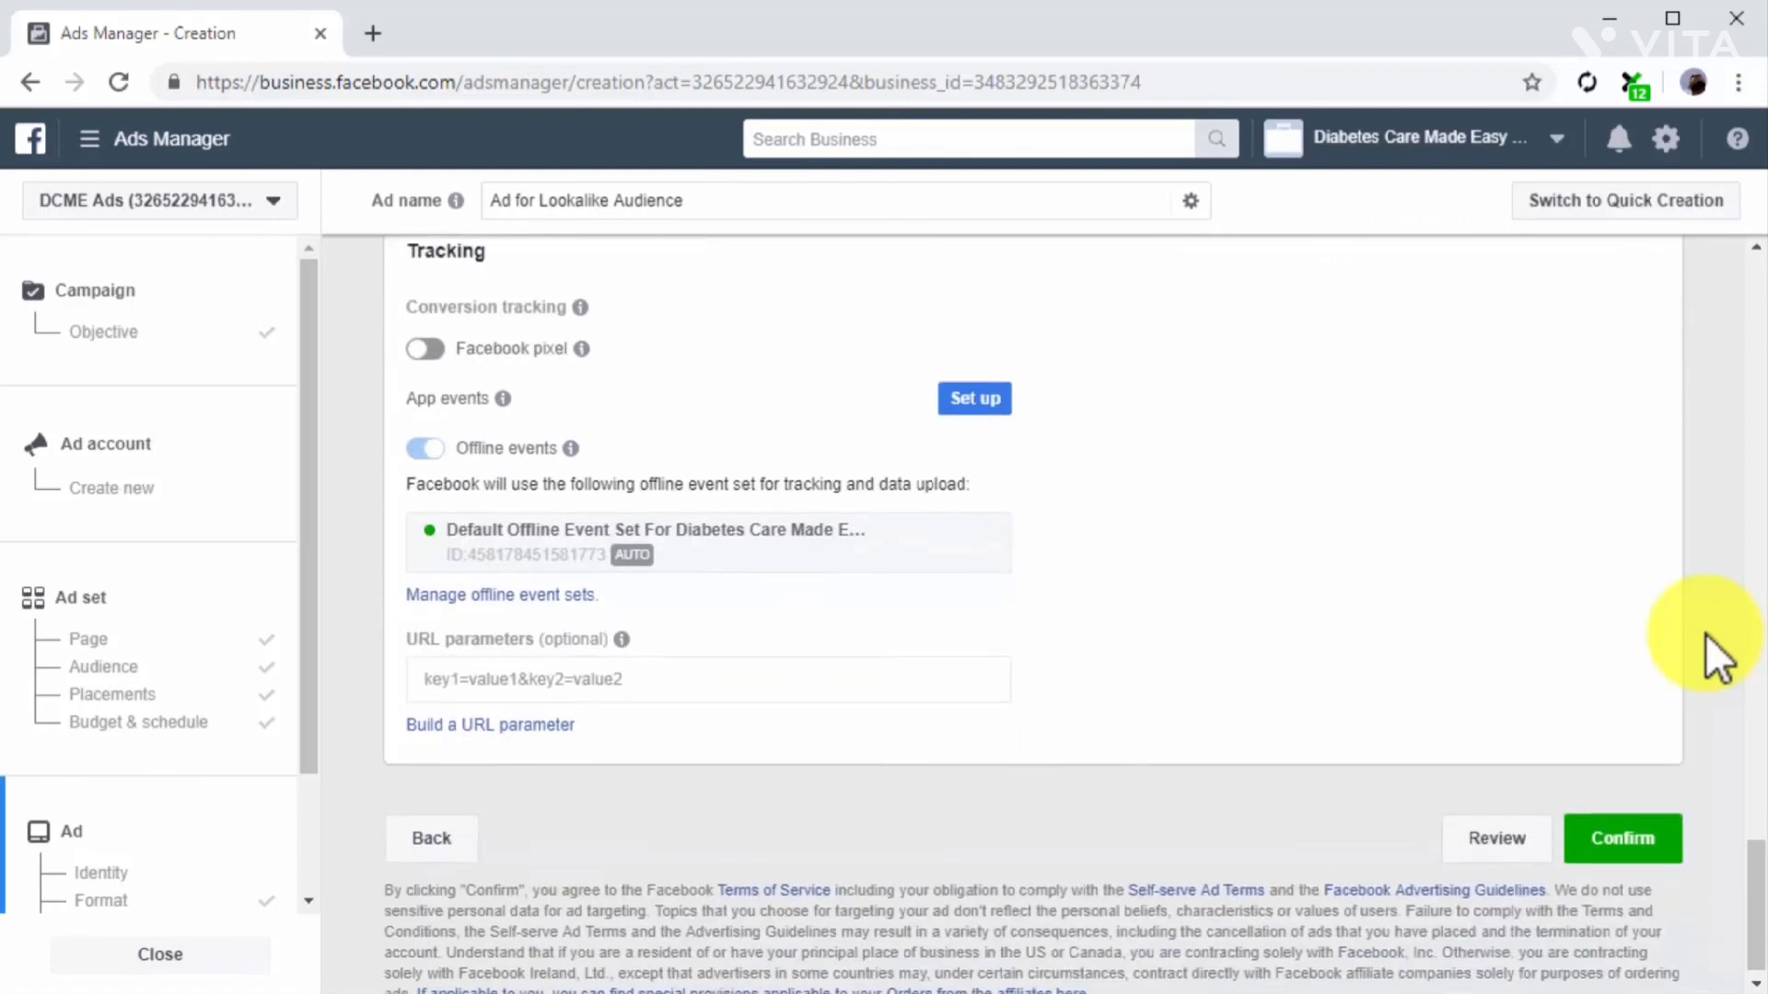